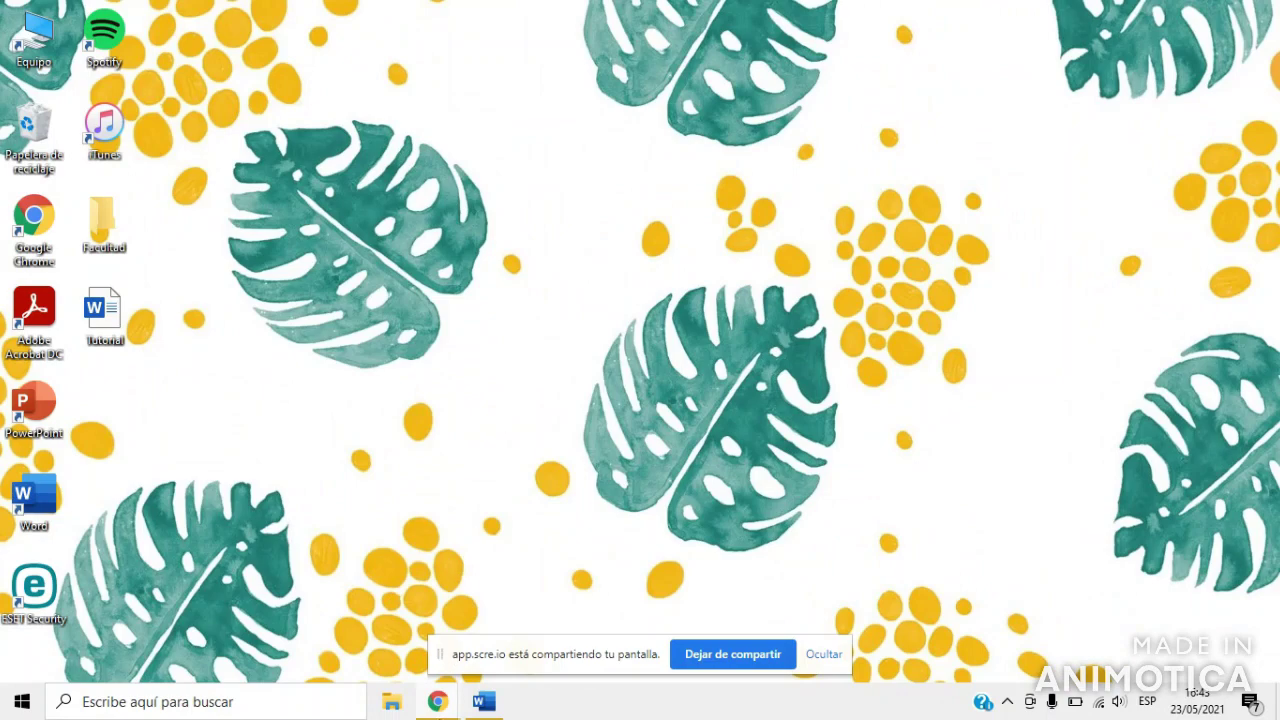
- Switch to Chrome, start downloading the COLLOCATIONS DICTIONARY - CD ROM archive from MediaFire, and close the advertising window
mouse_move(440, 708)
click(335, 620)
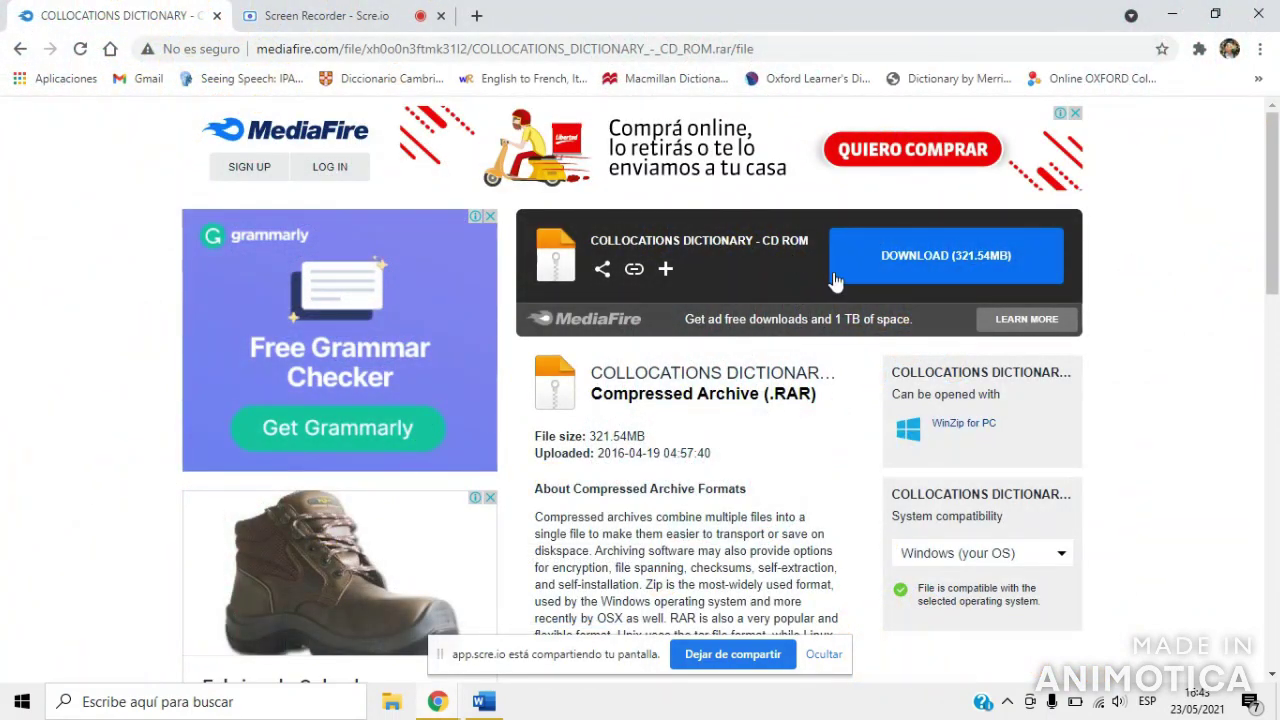
click(920, 278)
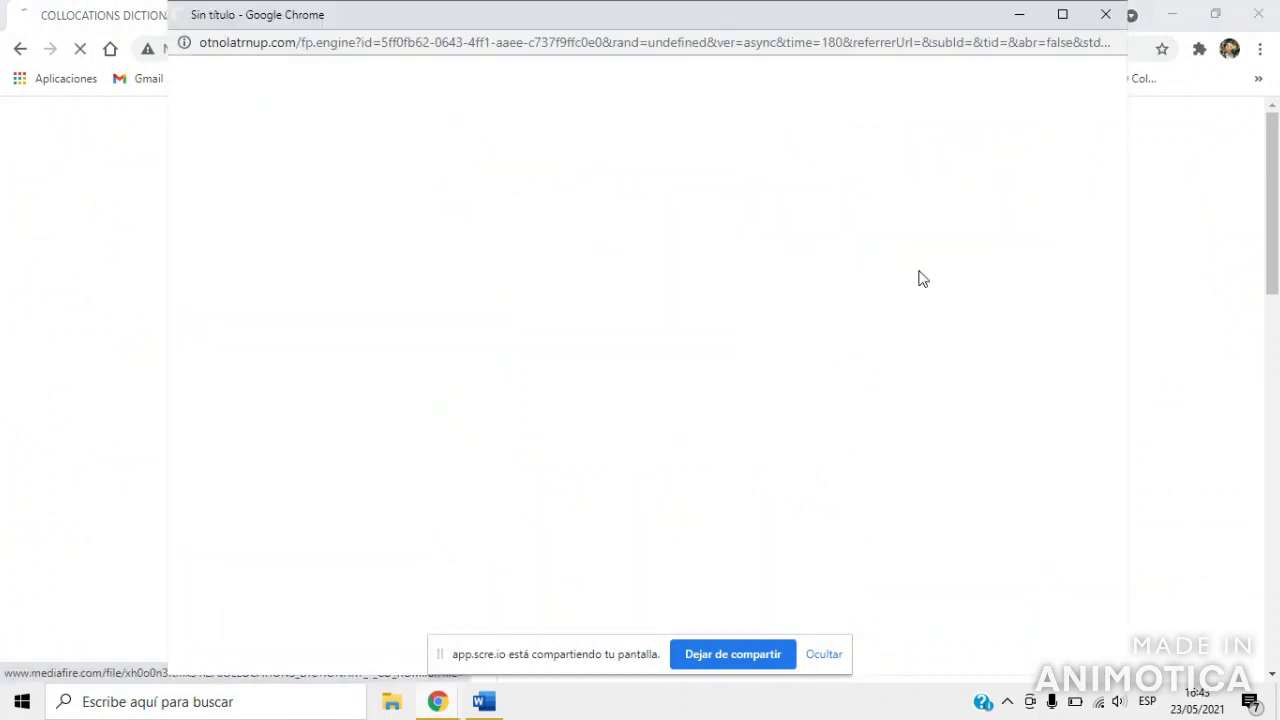
click(1106, 16)
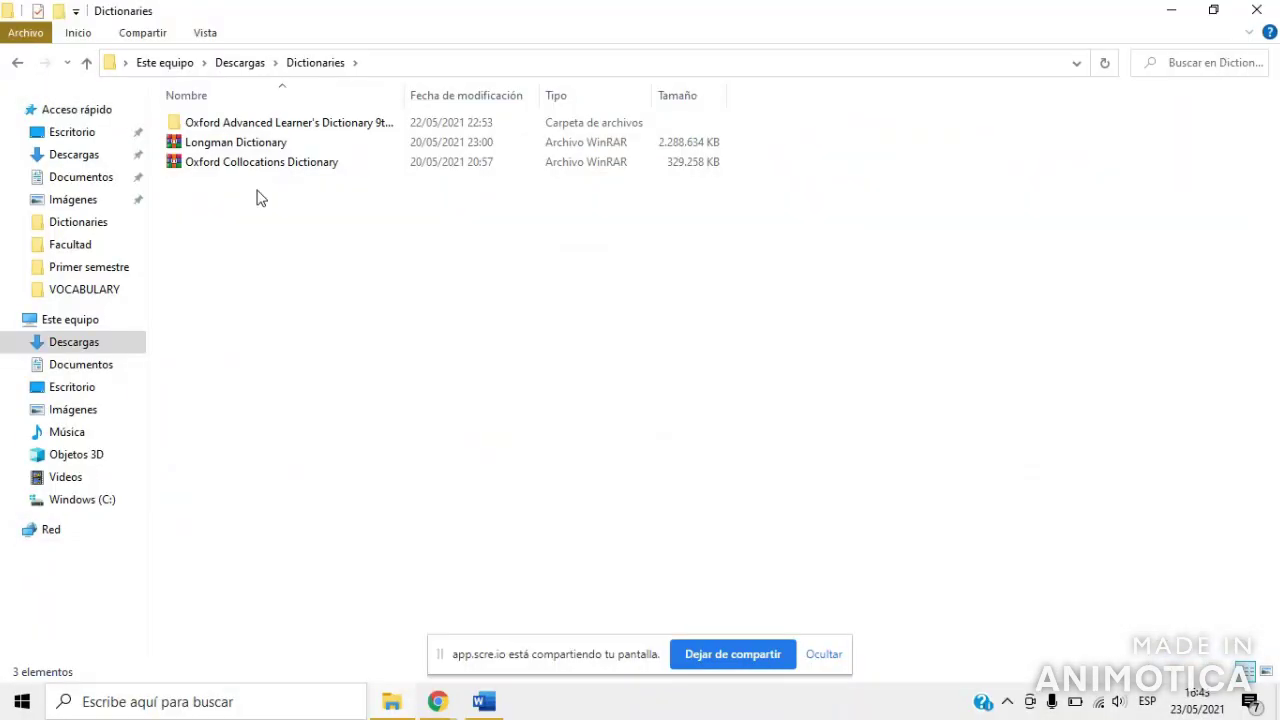
- Extract the Oxford Collocations Dictionary archive into a subfolder of the same name
click(281, 163)
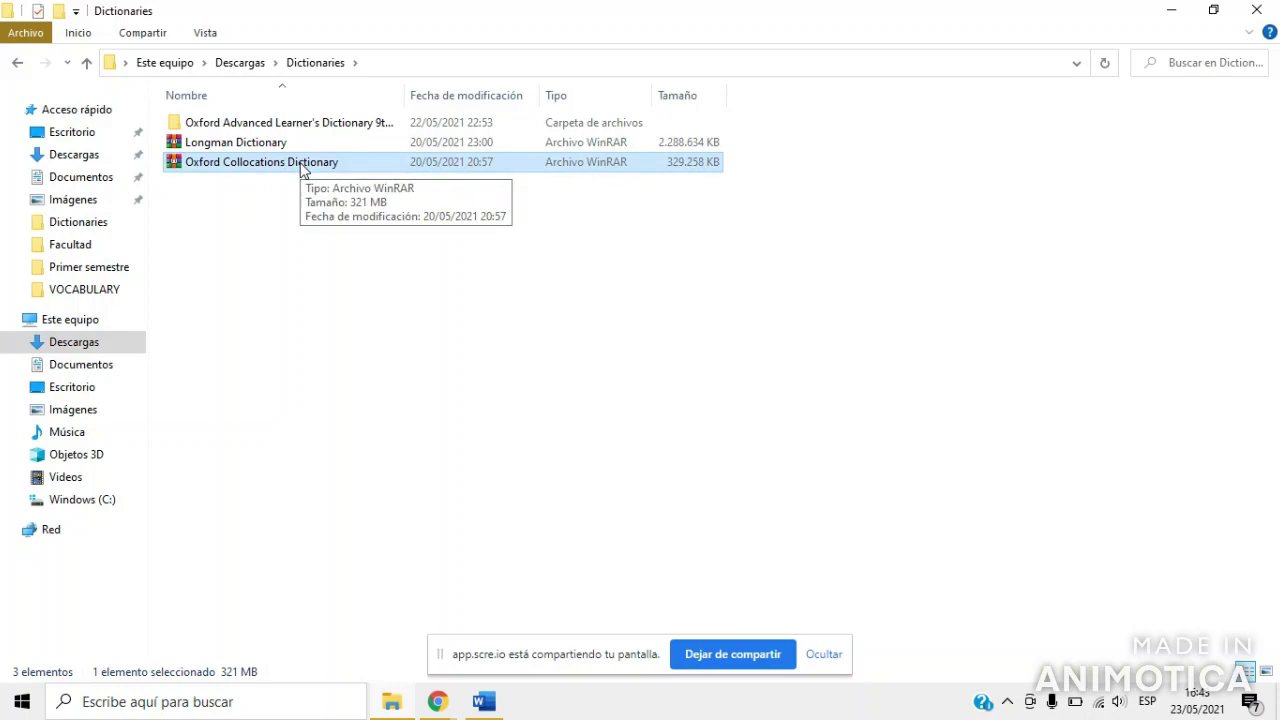
right_click(303, 170)
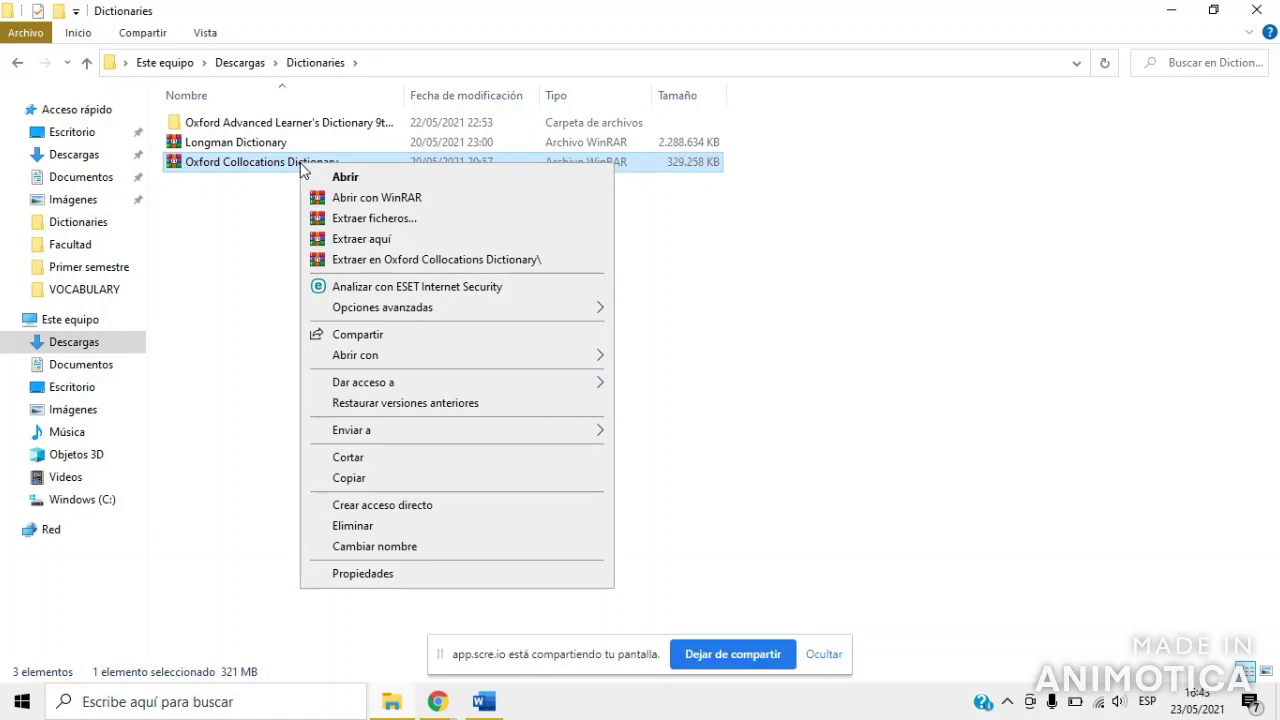
click(400, 260)
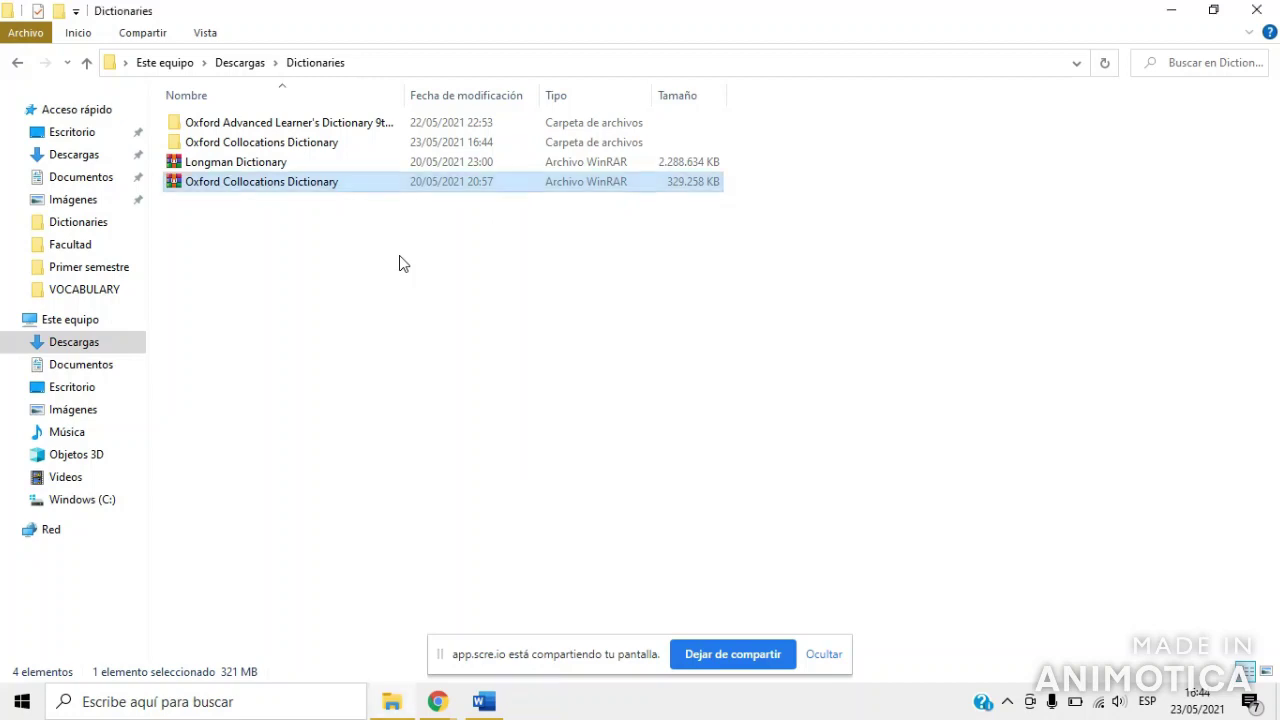
- Run the setup application from the extracted COLLOCATIONS DICTIONARY - CD ROM folder as administrator
double_click(408, 143)
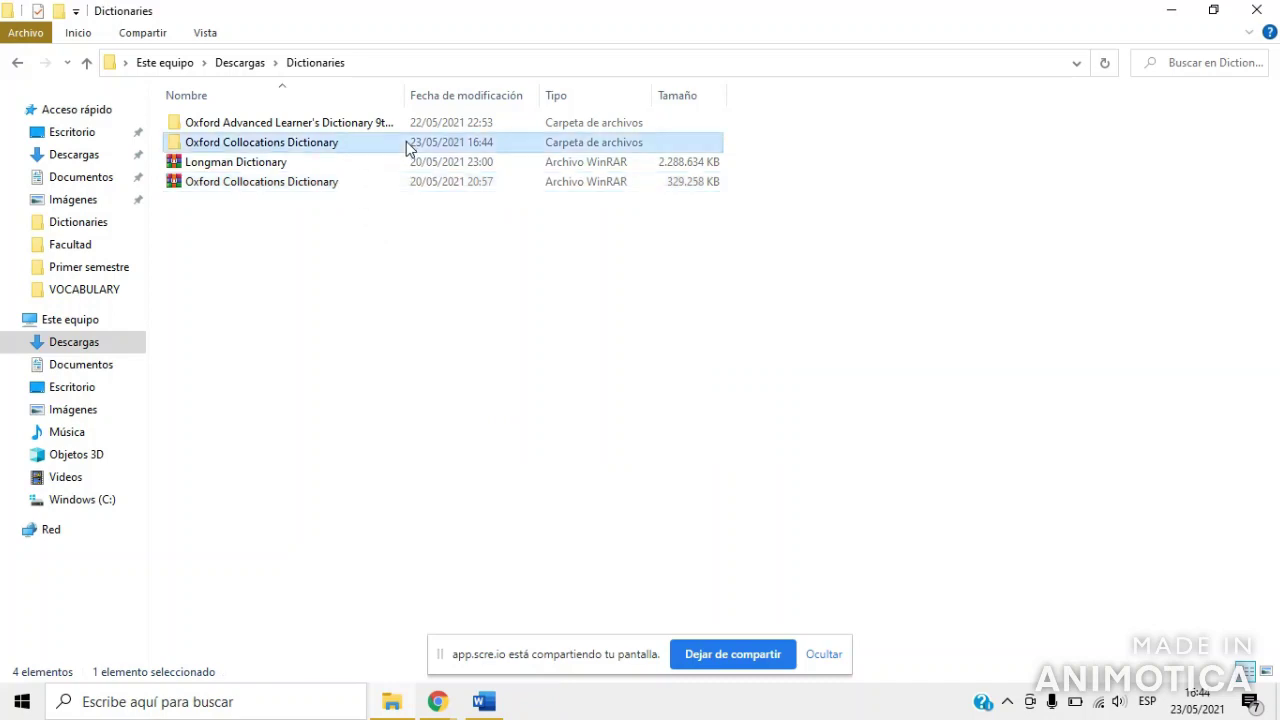
double_click(343, 130)
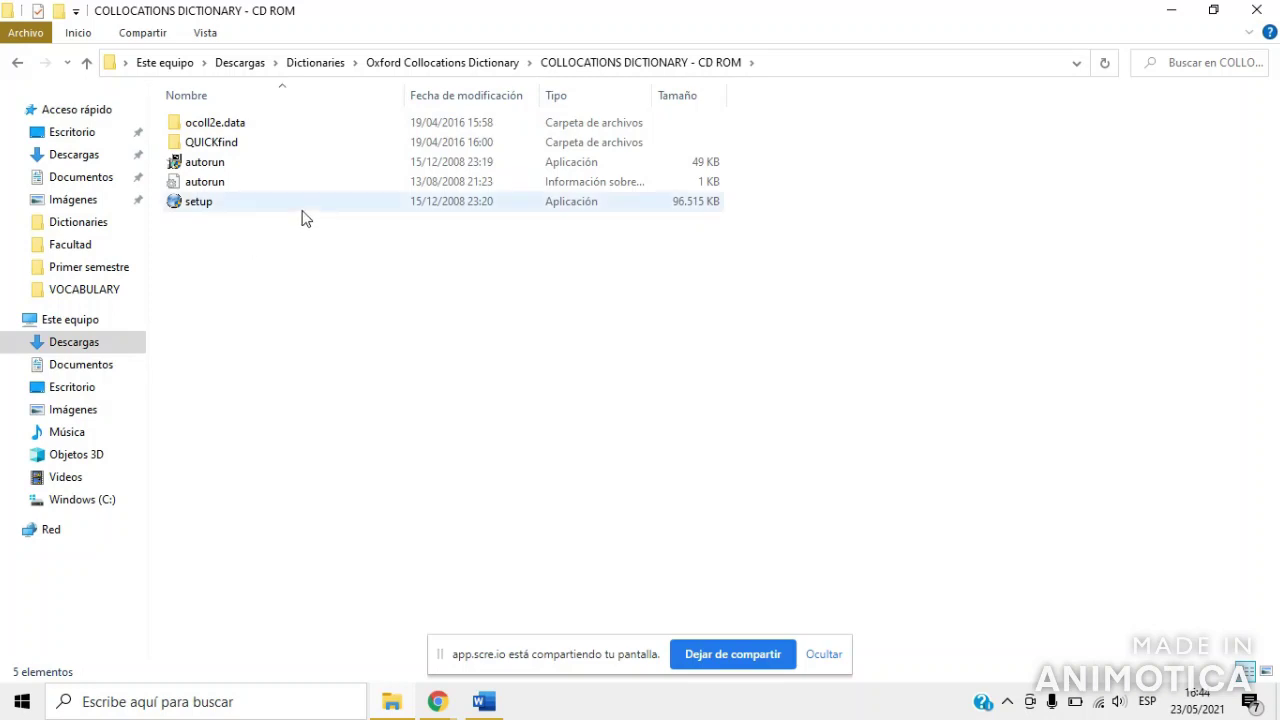
click(265, 206)
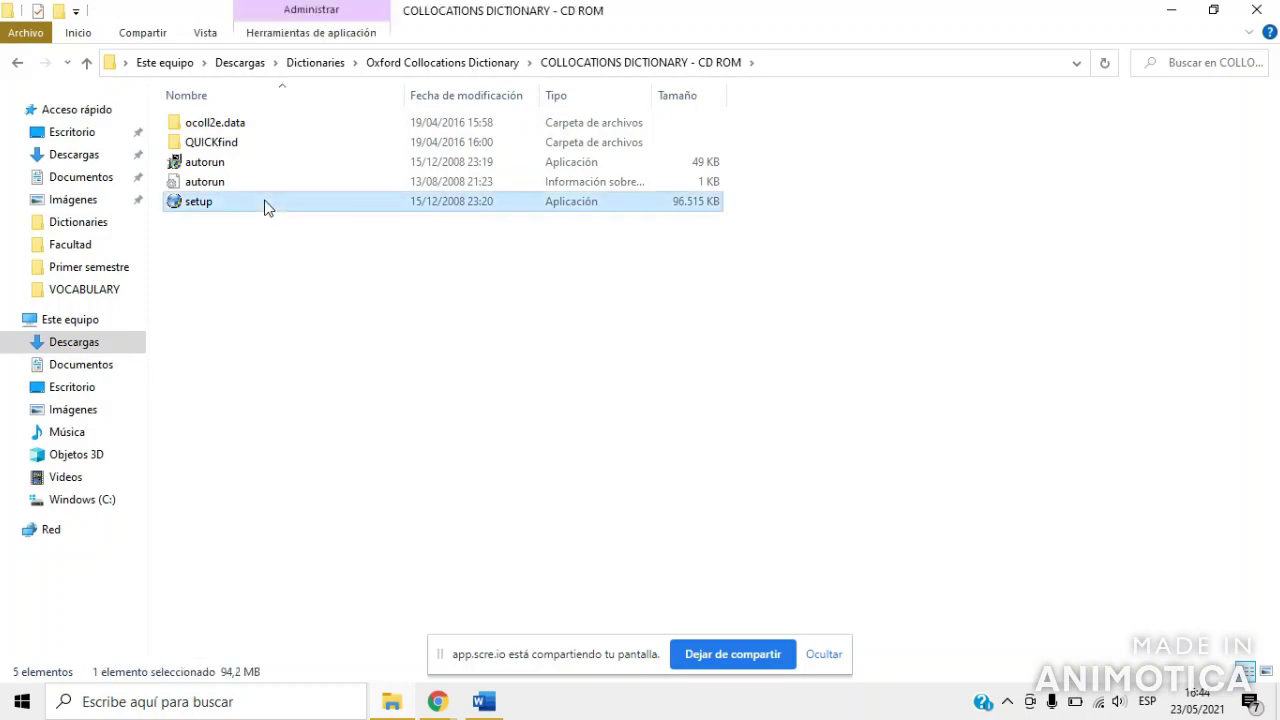
right_click(265, 206)
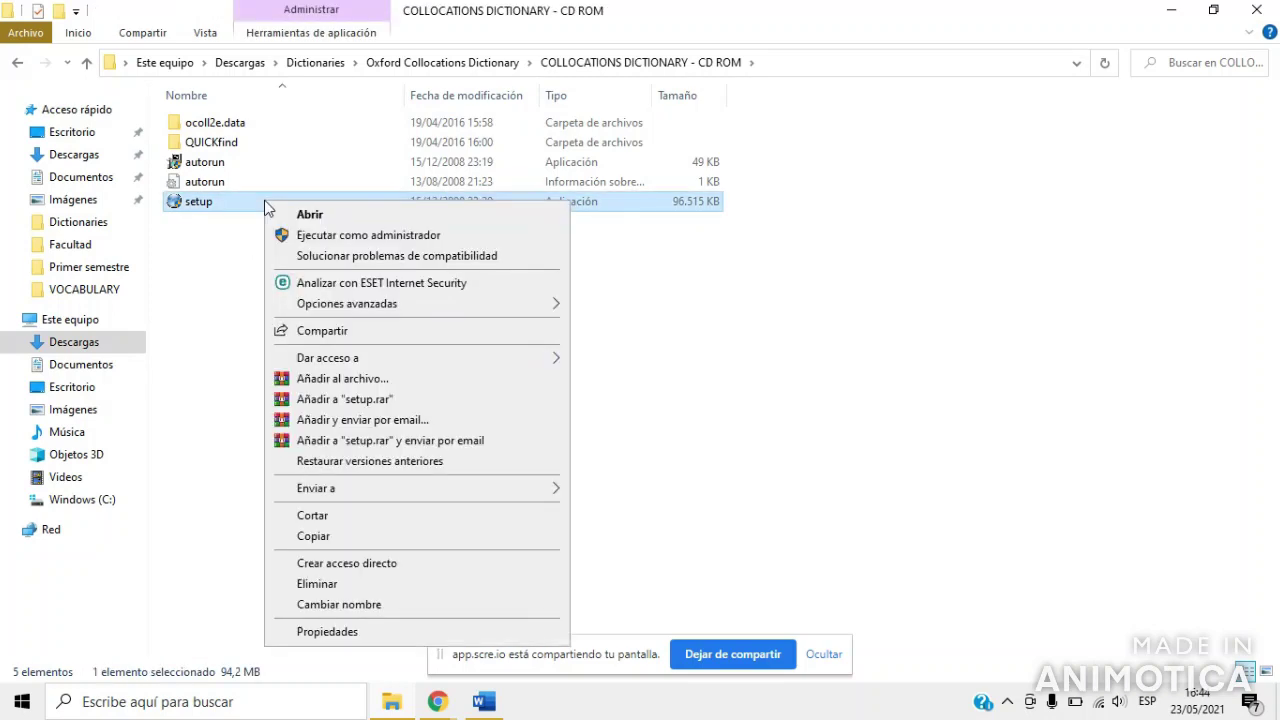
click(306, 237)
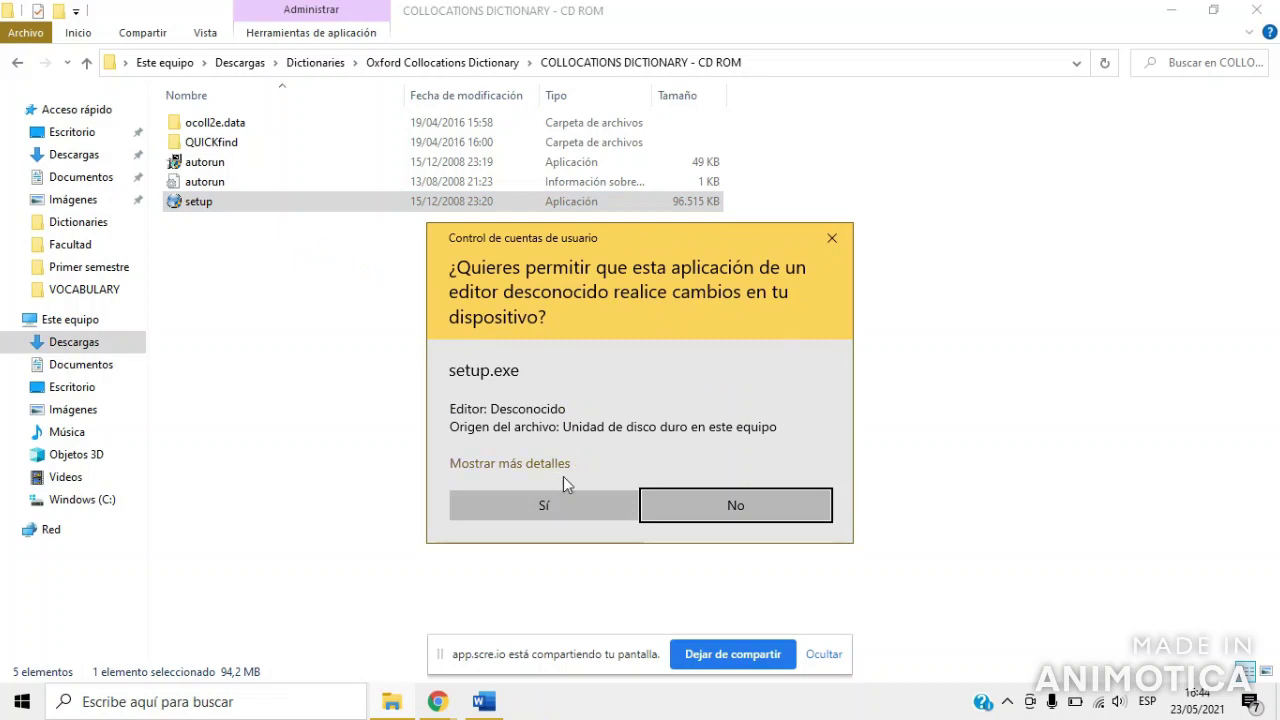
- Allow setup.exe to make changes to the device and accept the dictionary's licence agreement
click(560, 514)
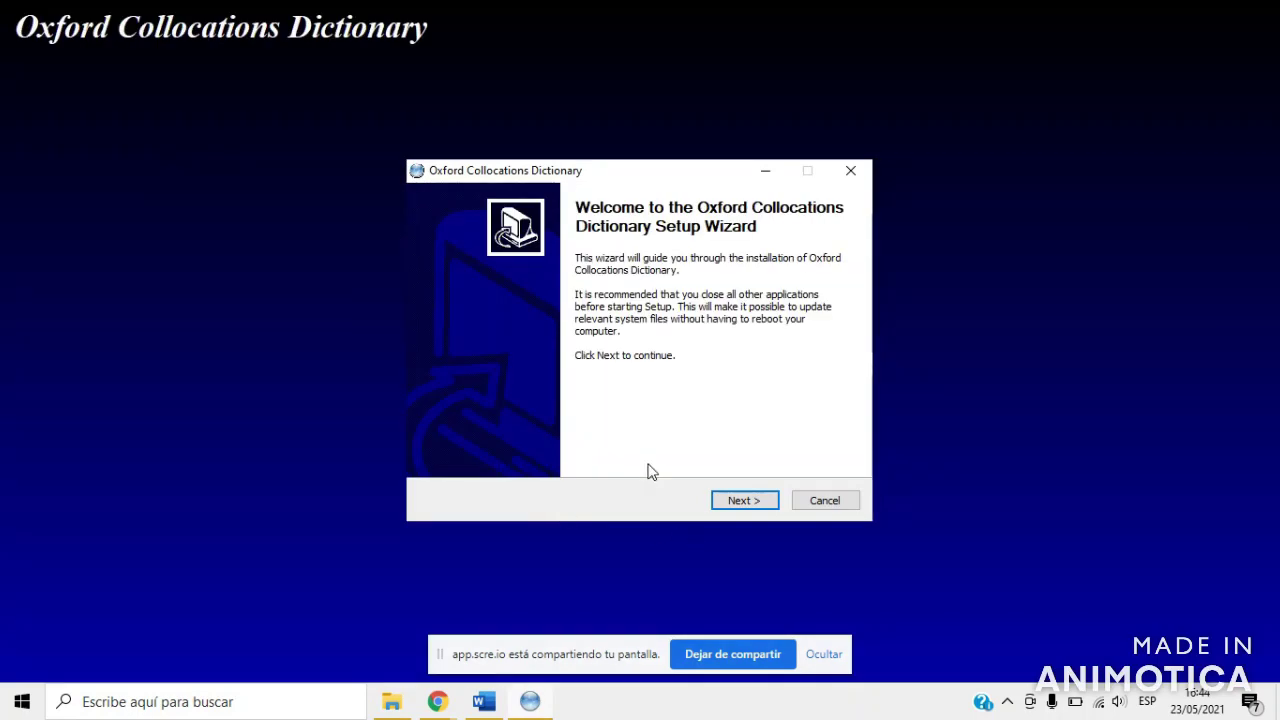
click(740, 500)
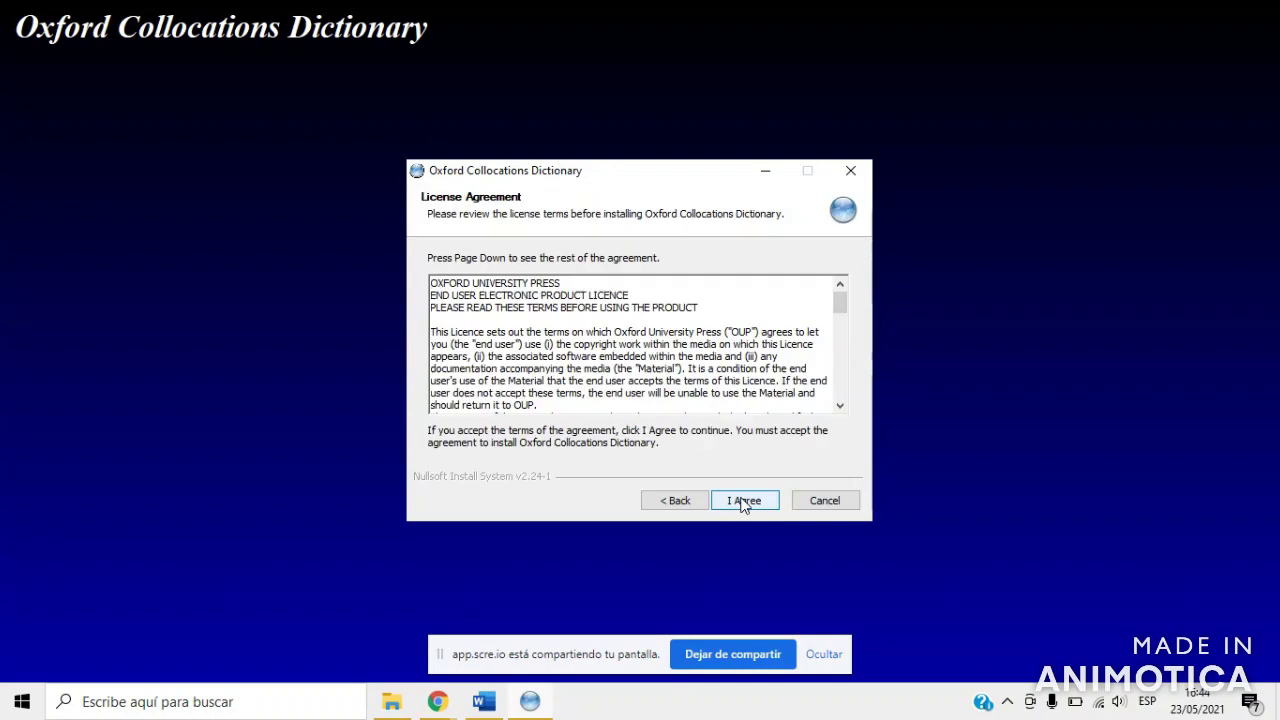
click(743, 501)
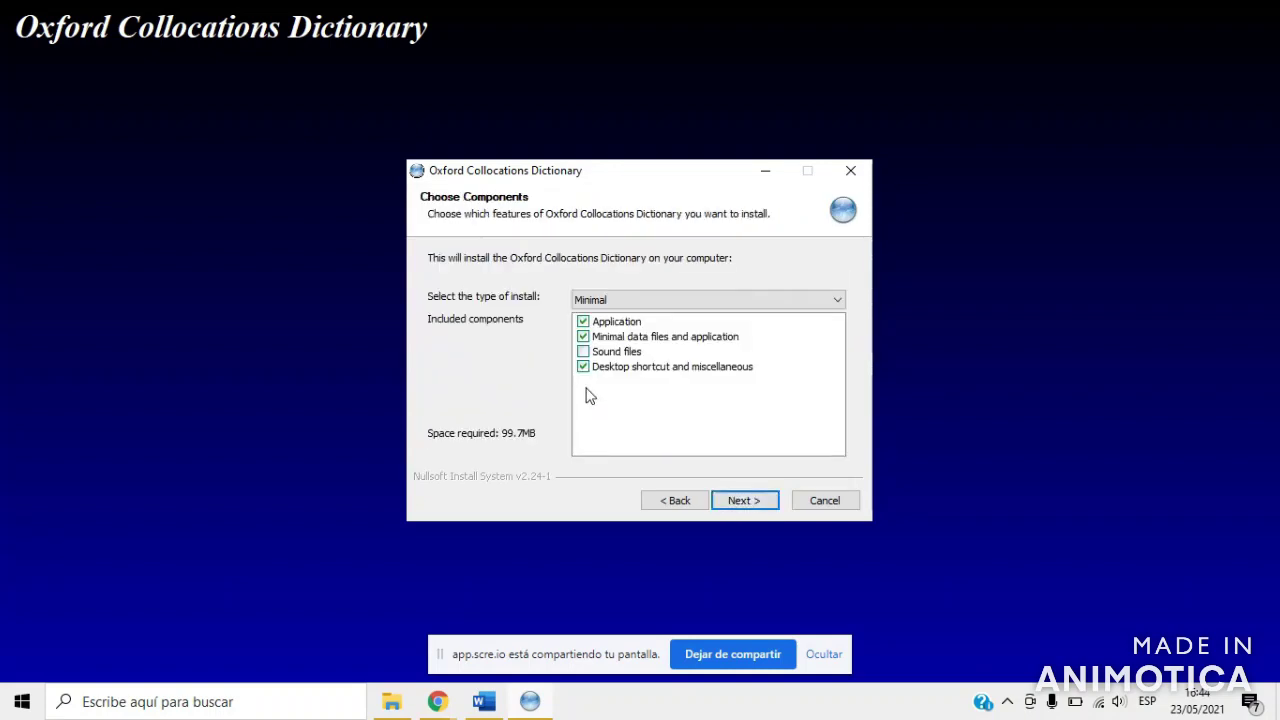
- Choose the install type and the components for the Oxford Collocations Dictionary, and start the installation
click(625, 294)
click(613, 299)
click(598, 356)
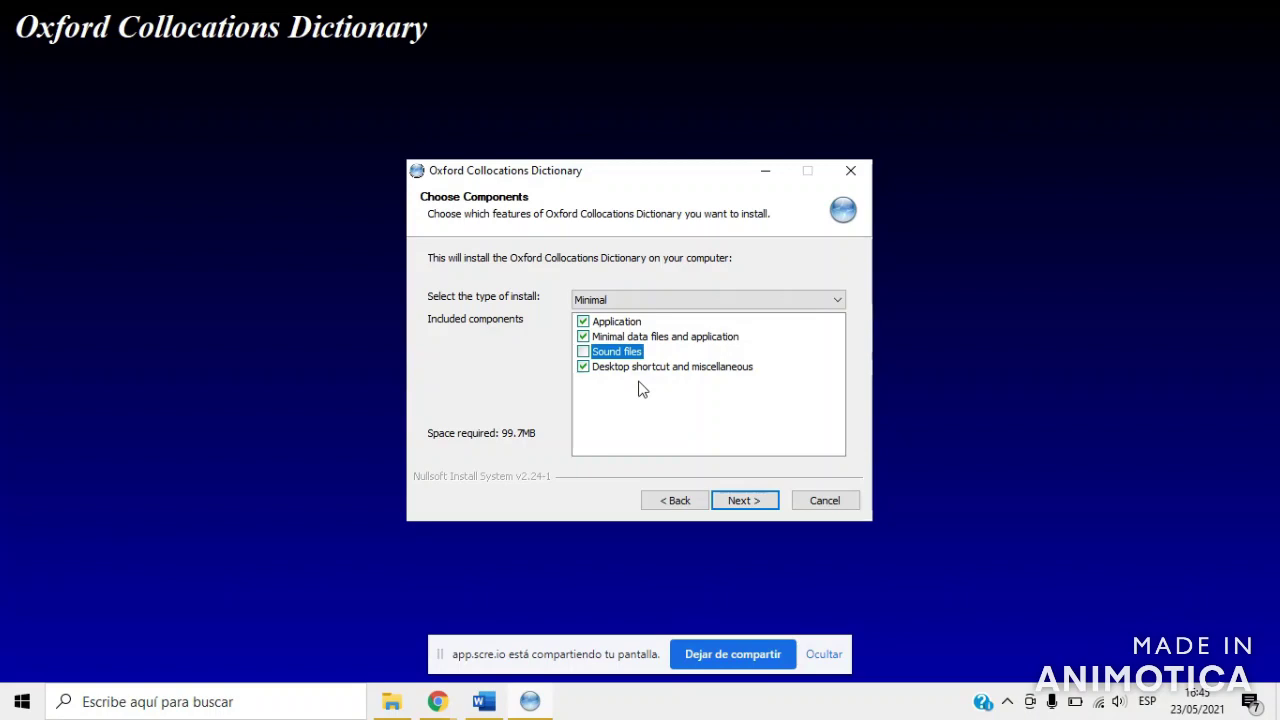
click(582, 351)
click(637, 302)
click(637, 302)
click(670, 304)
click(648, 320)
click(745, 501)
click(752, 502)
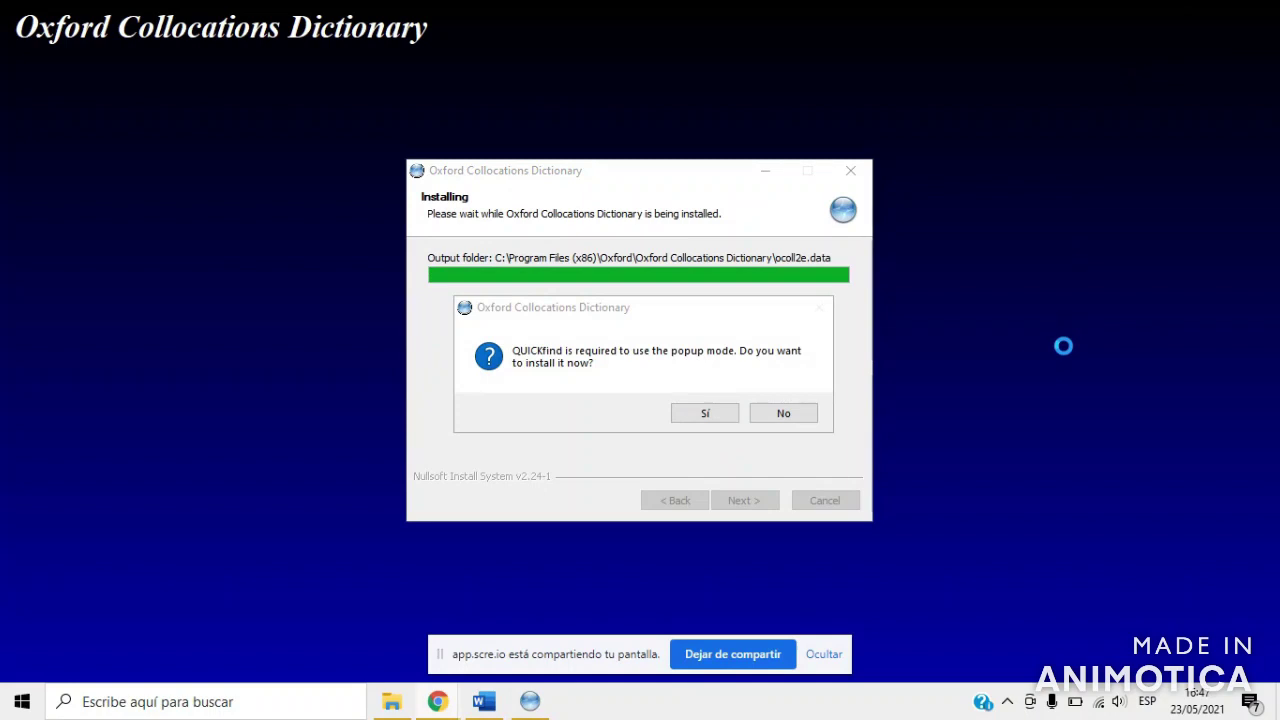
- Install QUICKfind in its default folder, then finish the dictionary setup and launch the application
click(700, 414)
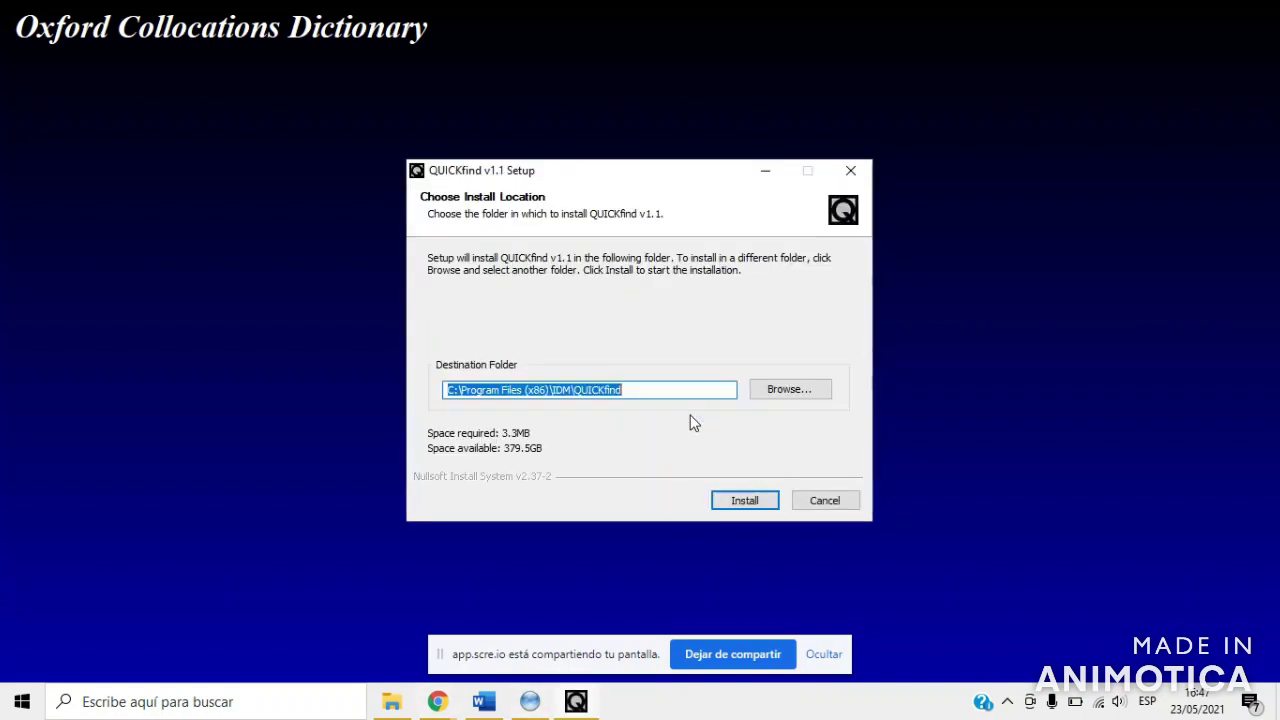
click(744, 503)
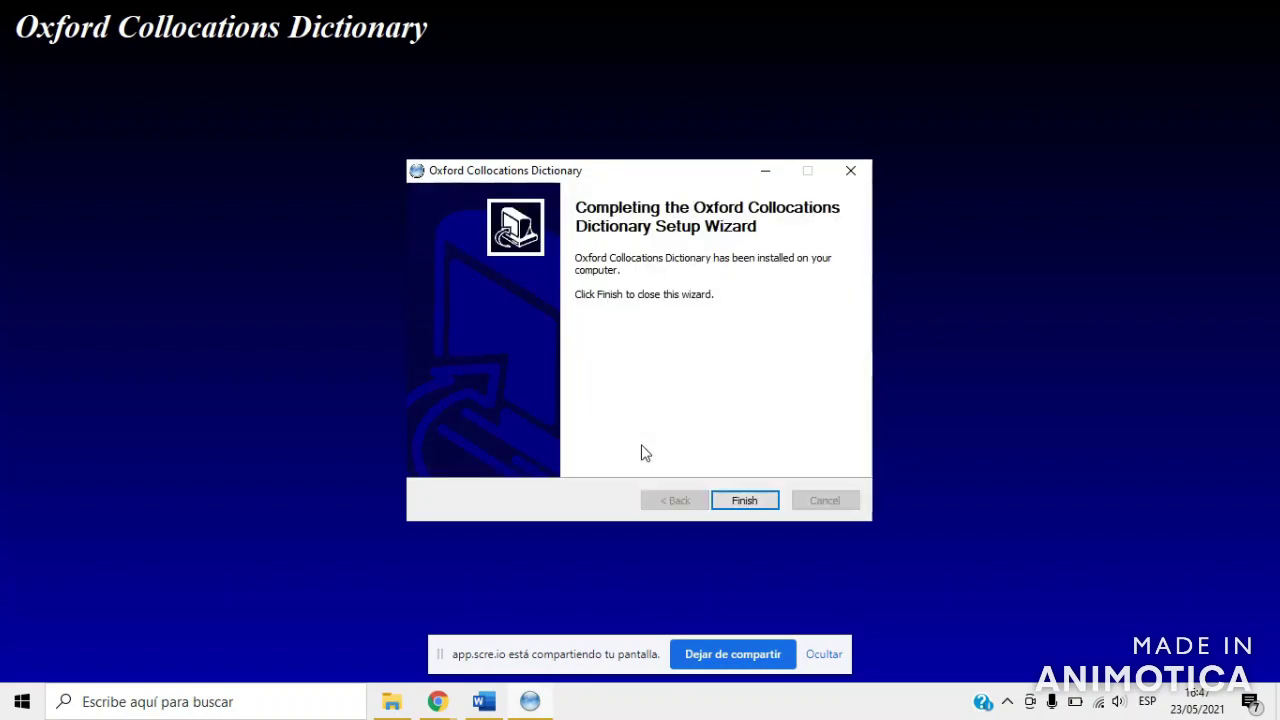
click(741, 506)
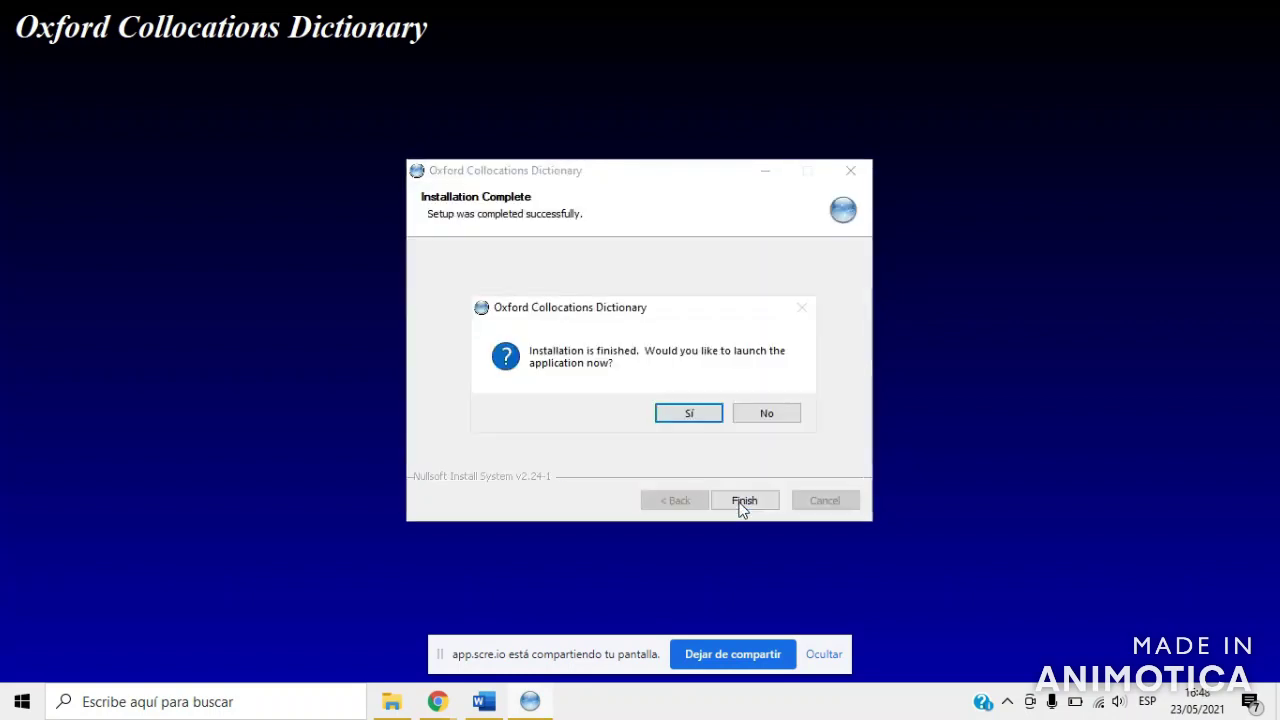
click(688, 413)
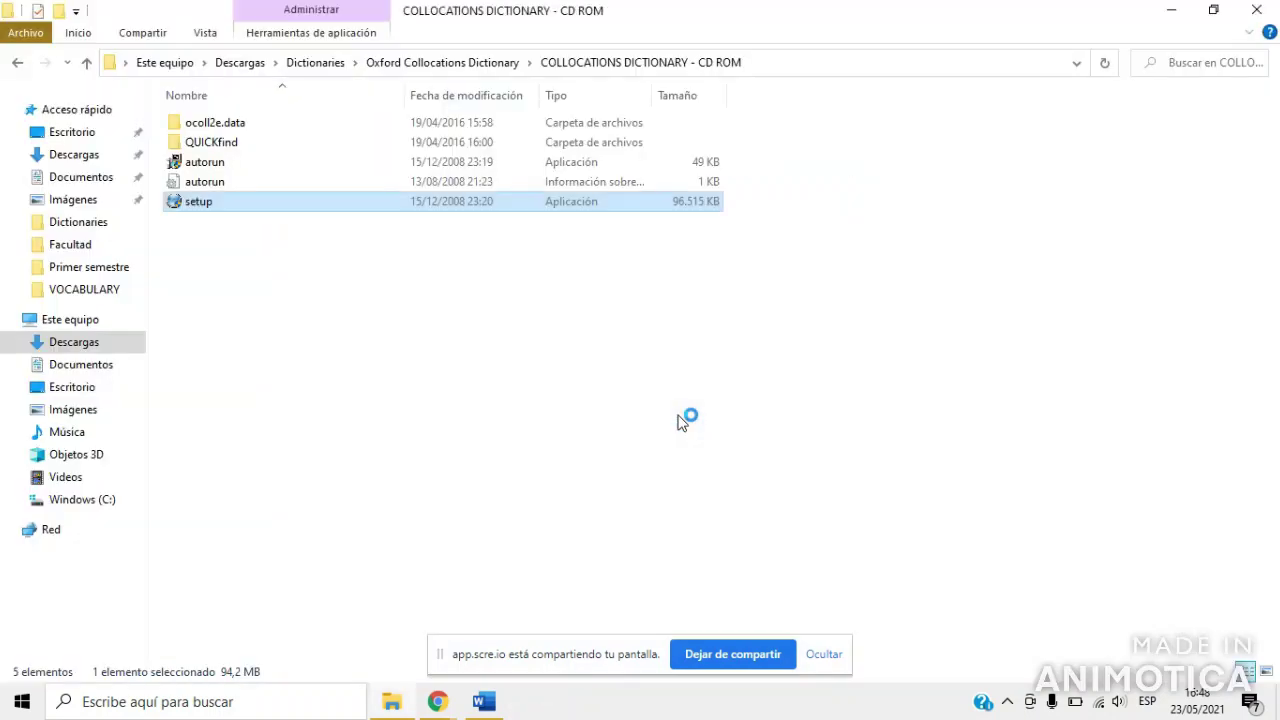
- Minimise the file window and maximise the Oxford Collocations Dictionary window
click(1171, 10)
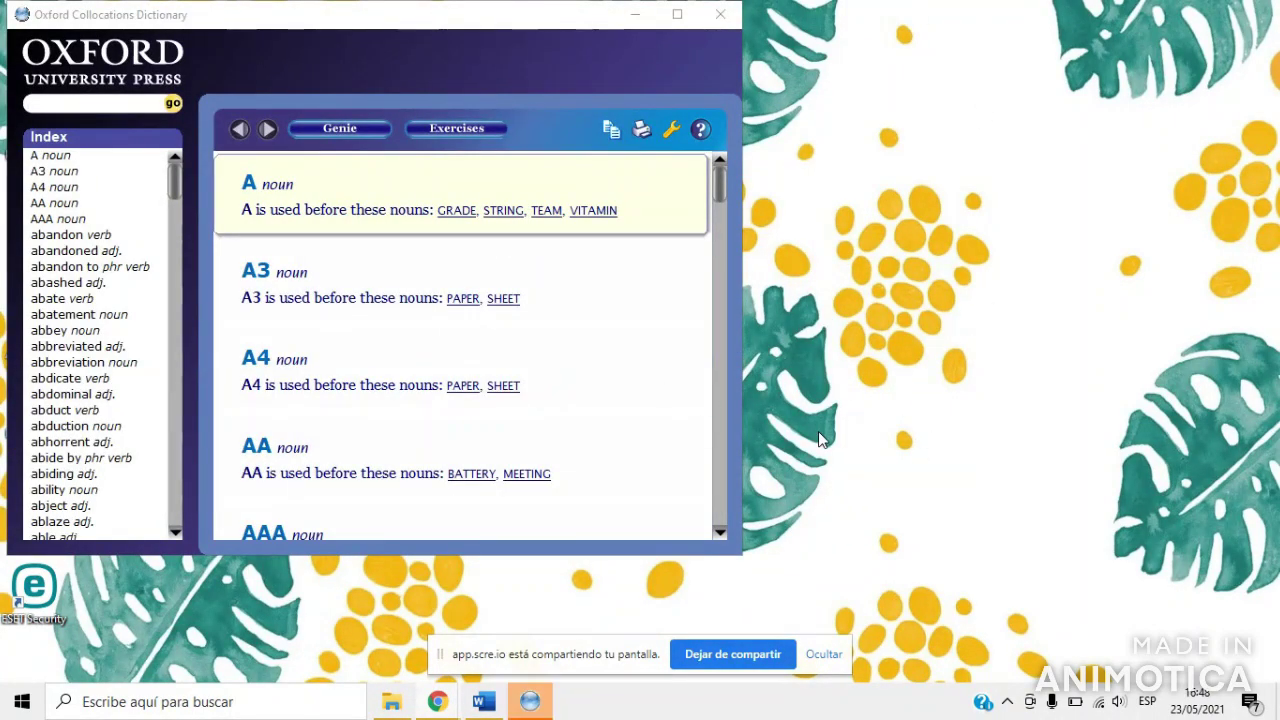
click(276, 24)
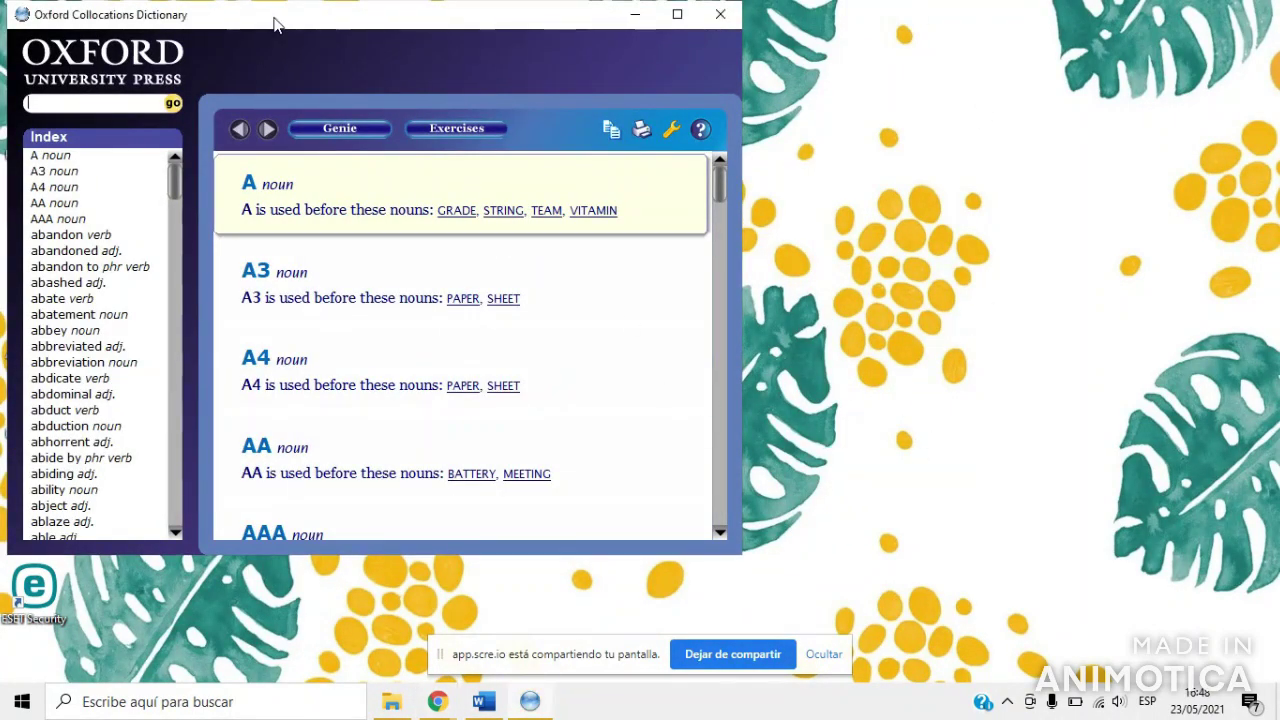
click(677, 15)
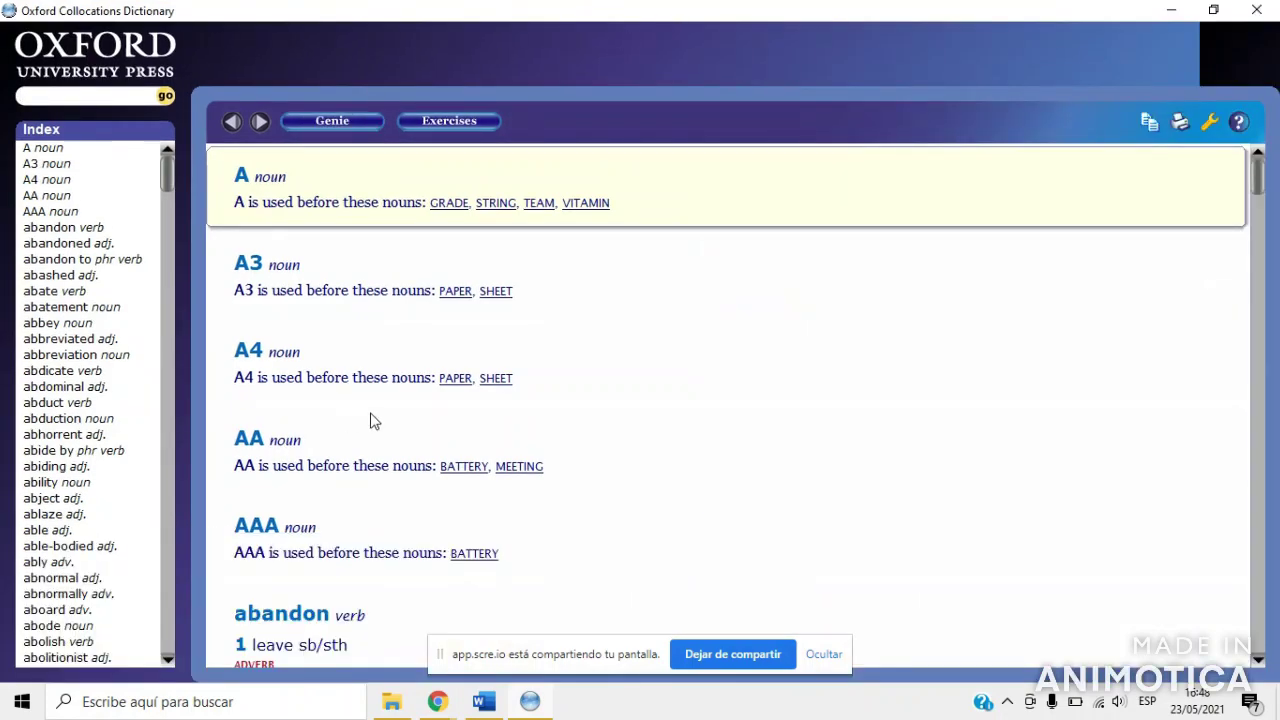
mouse_move(165, 178)
mouse_down()
mouse_move(166, 366)
mouse_move(168, 168)
mouse_up()
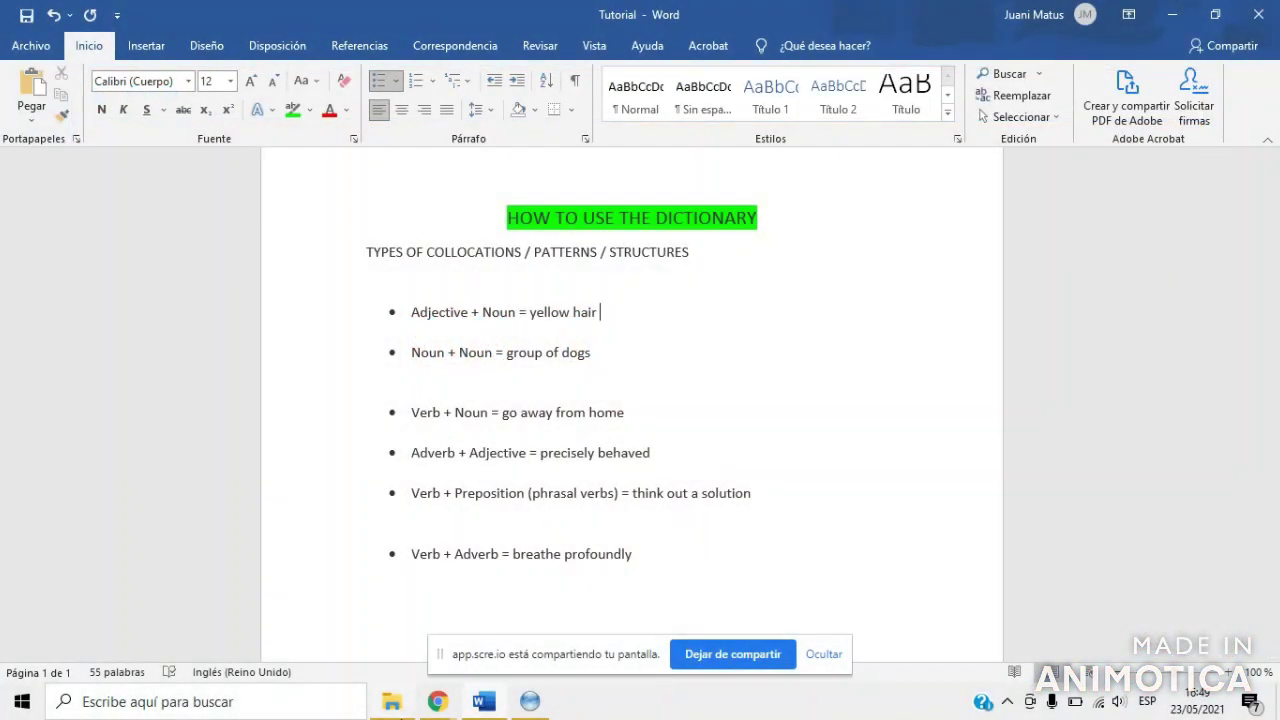
- Switch to the Oxford Collocations Dictionary, open the noun entry "hair", and check the adjectives yellow and blond
click(530, 701)
click(79, 91)
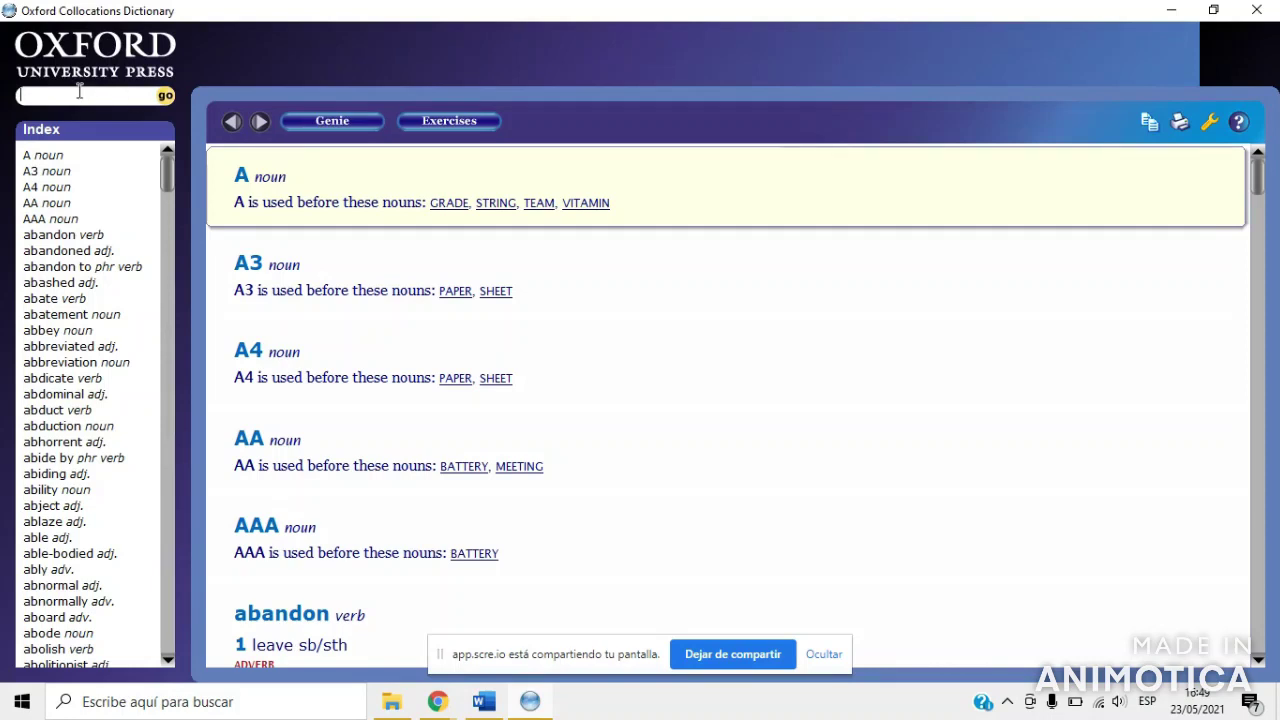
text(hair)
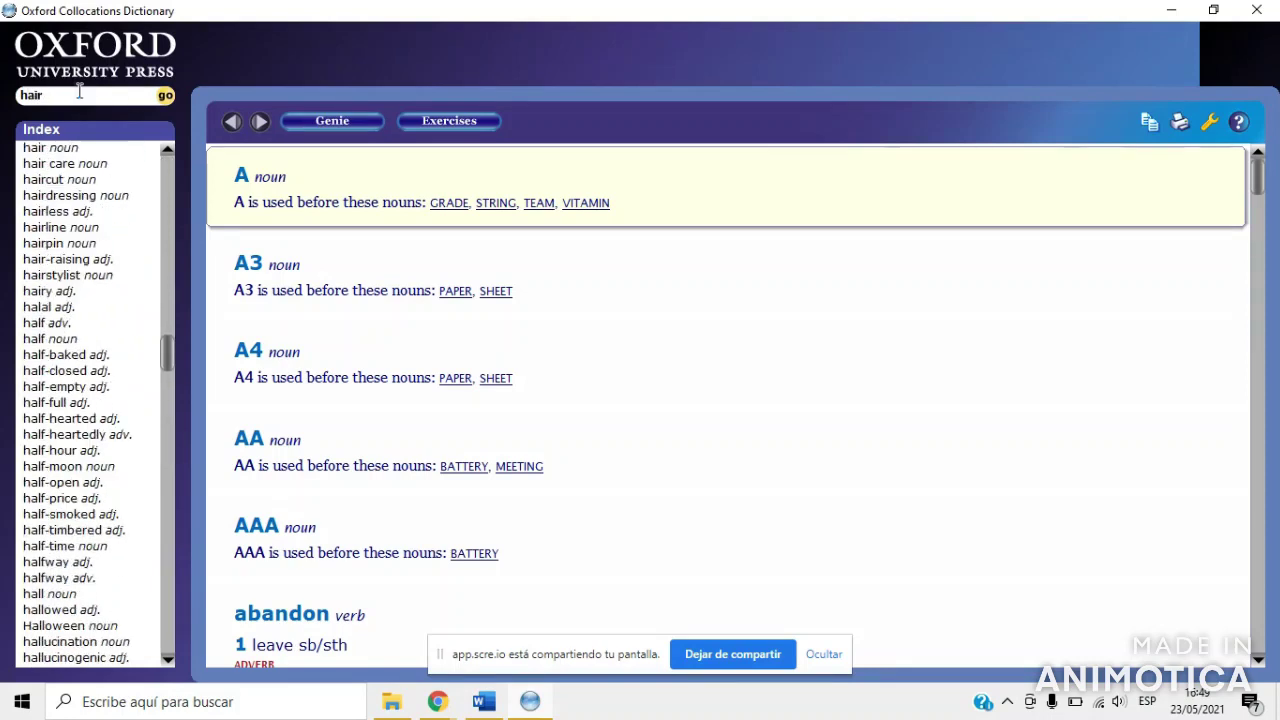
click(32, 150)
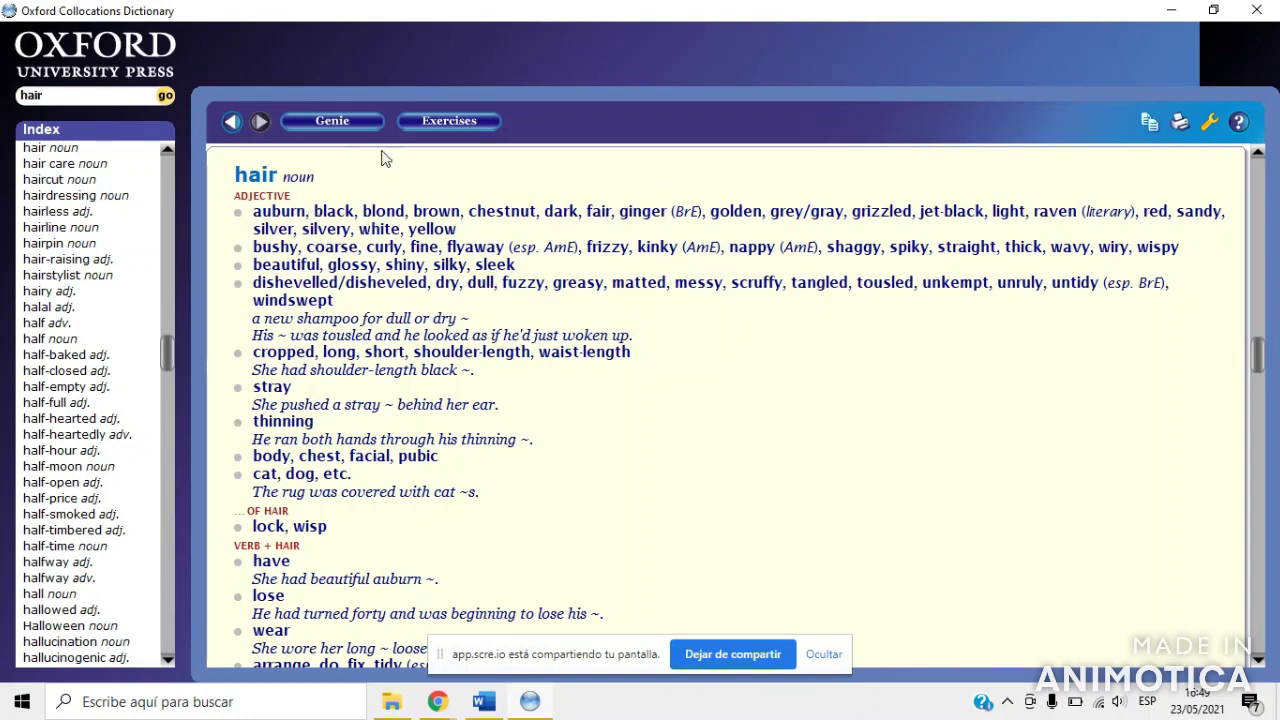
double_click(410, 230)
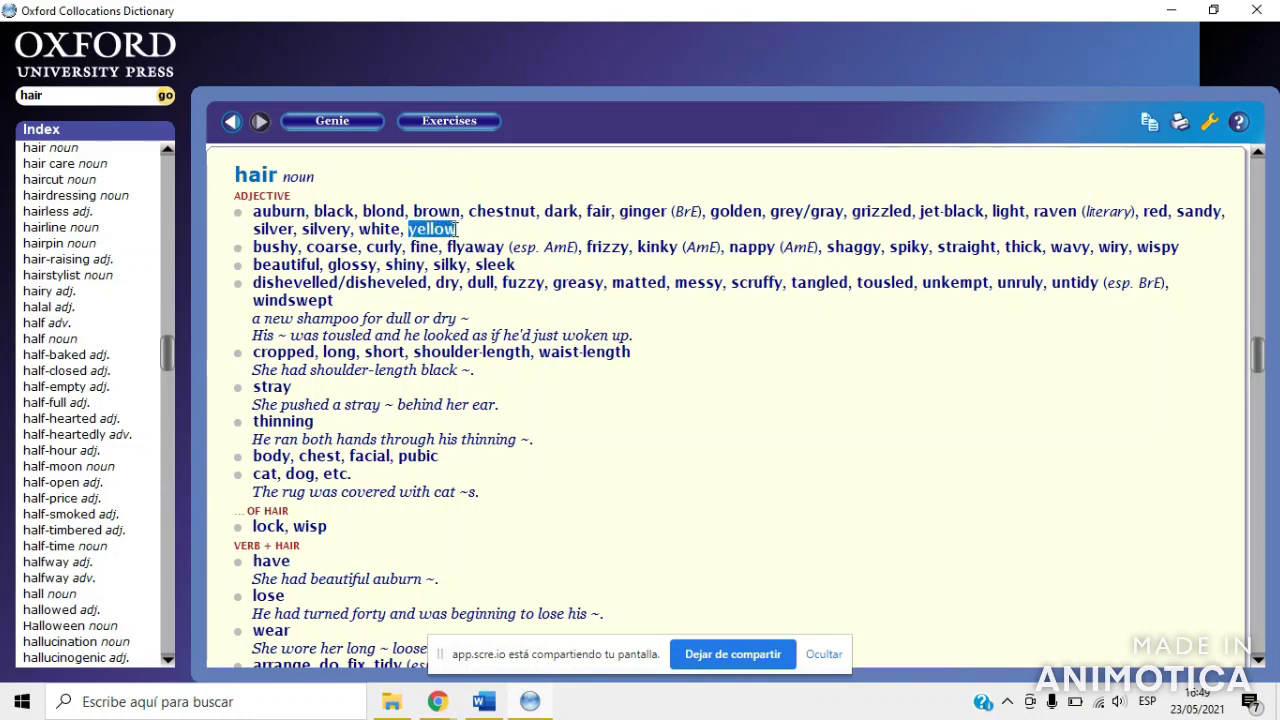
double_click(364, 211)
click(364, 211)
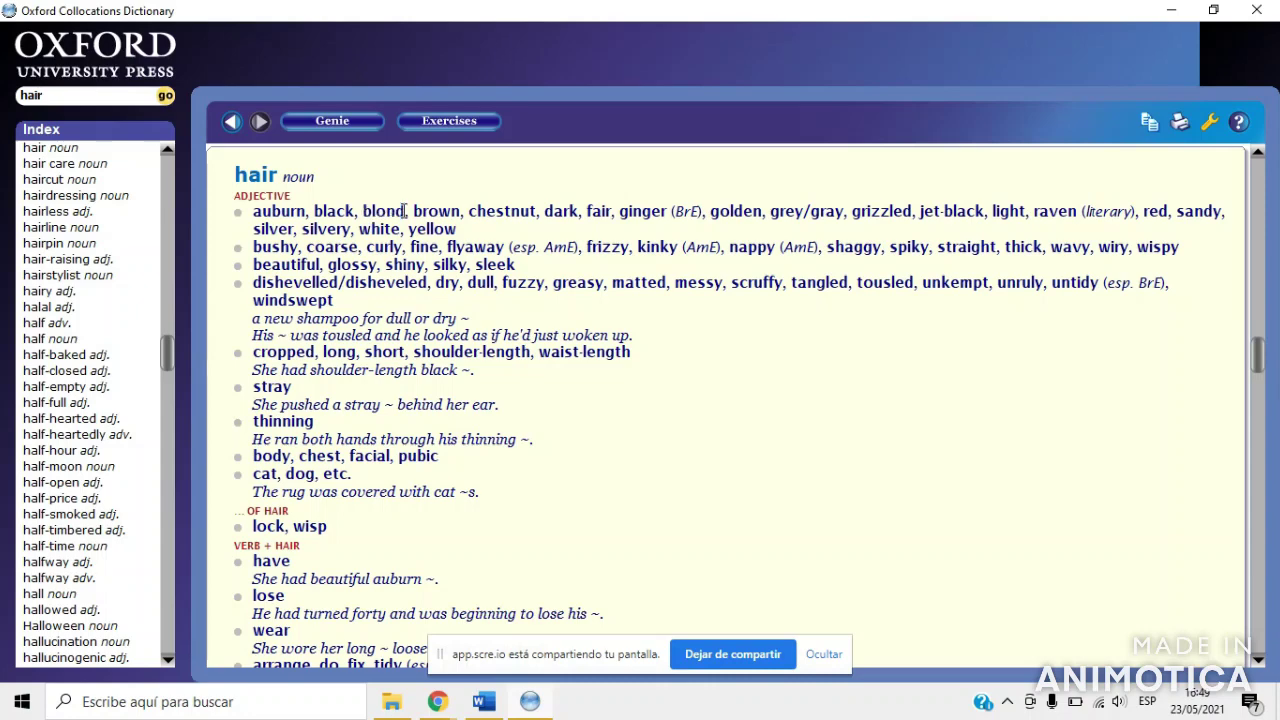
- Switch to the Tutorial document in Word and replace "yellow" with "blond" in the Adjective + Noun example
click(485, 690)
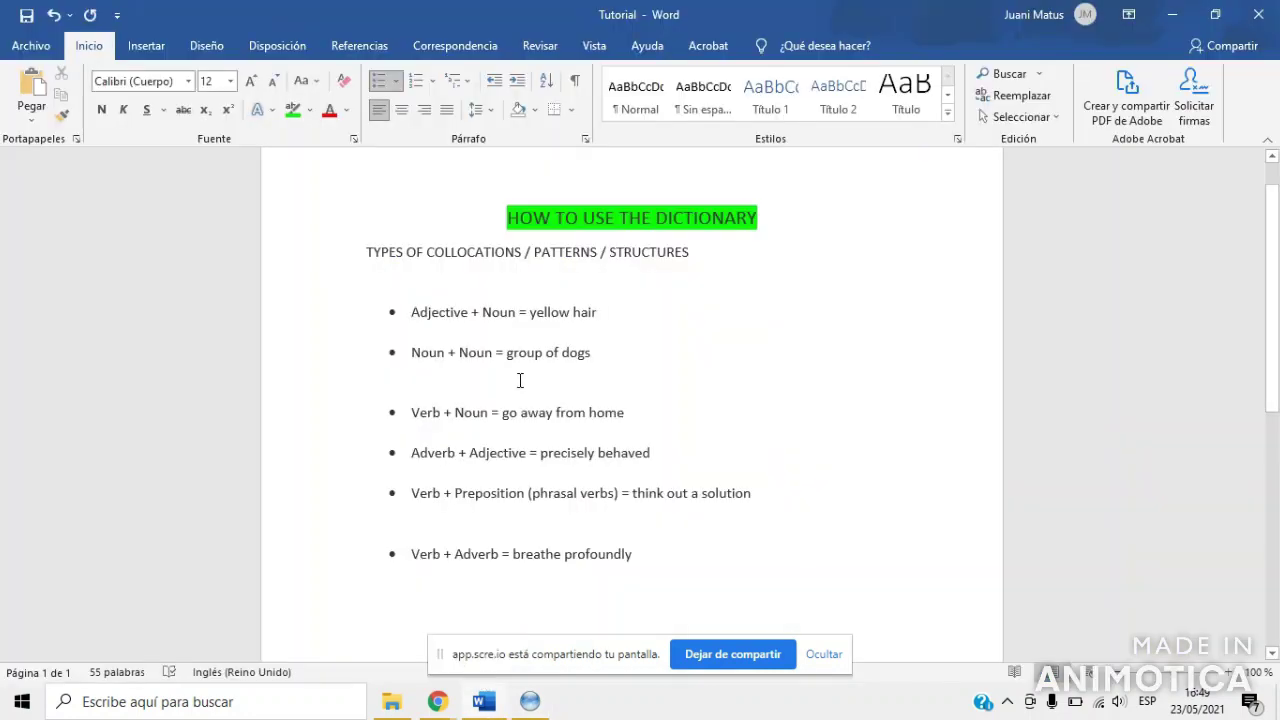
key(ctrl+Left)
key(BackSpace)
key(BackSpace)
key(BackSpace)
key(BackSpace)
key(BackSpace)
key(BackSpace)
key(BackSpace)
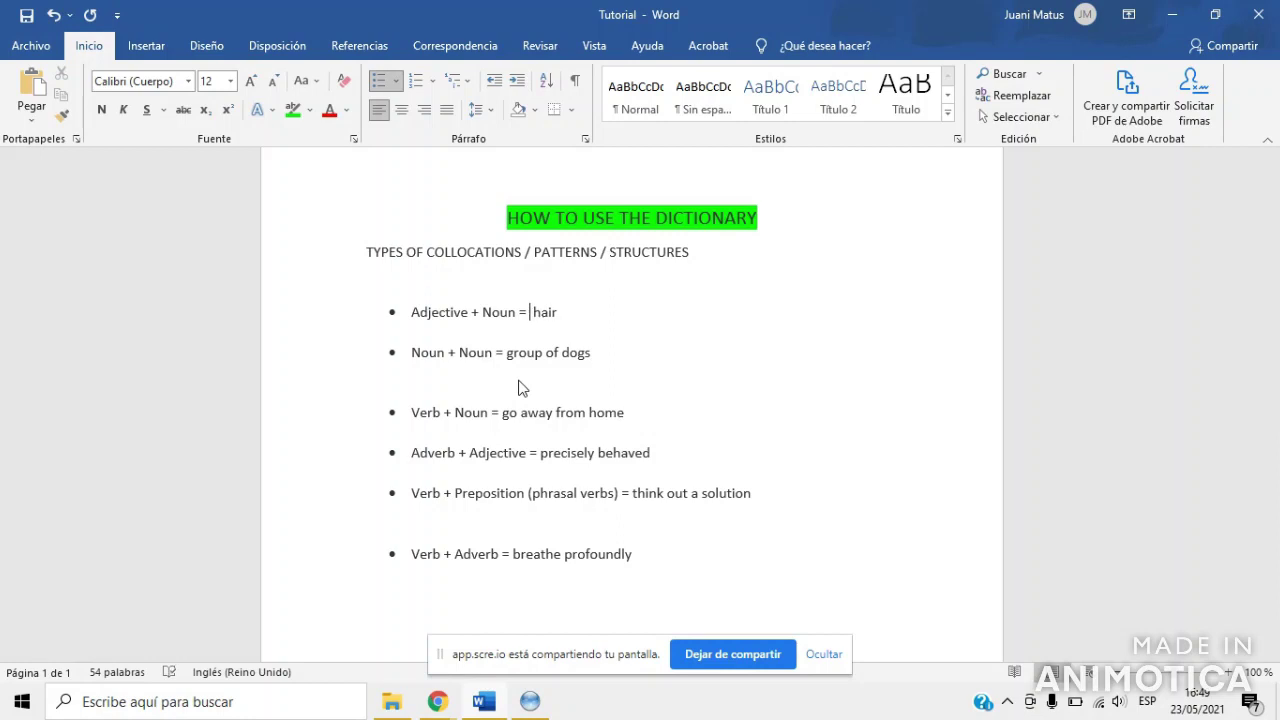
text(blond)
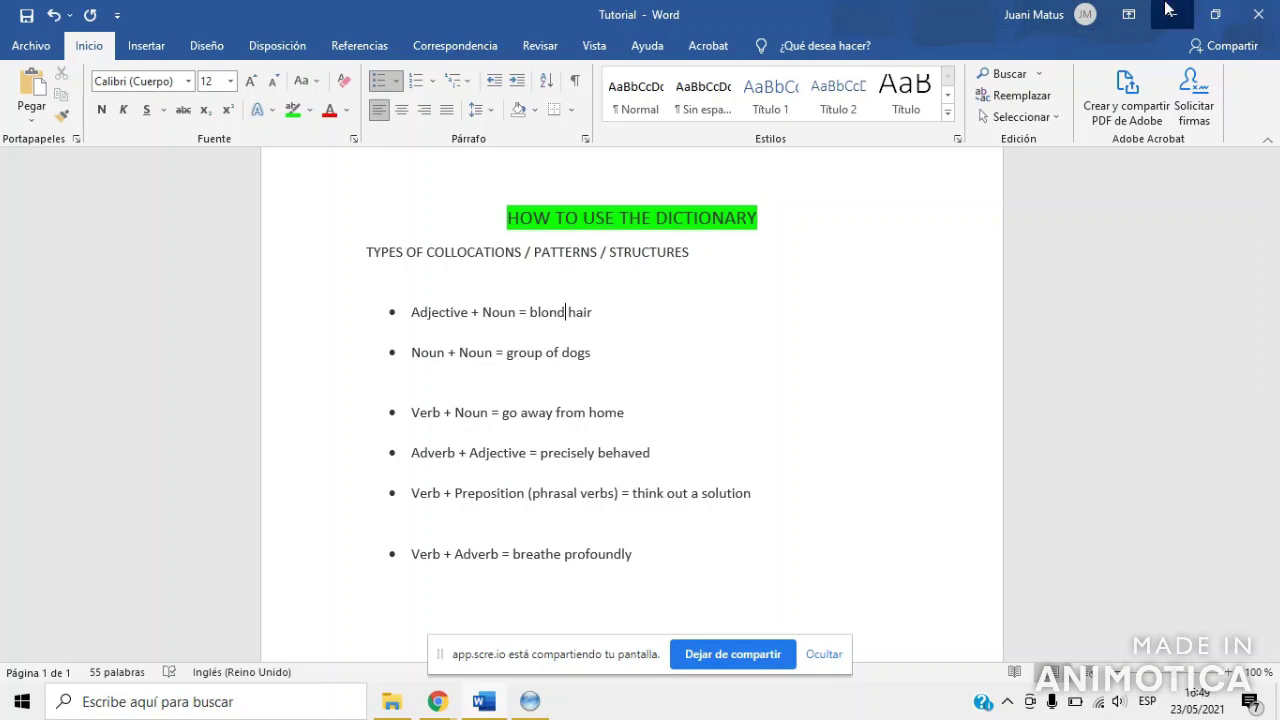
- Switch to the Oxford Collocations Dictionary, look up "dog", and open its noun entry
key(alt+Tab)
double_click(82, 97)
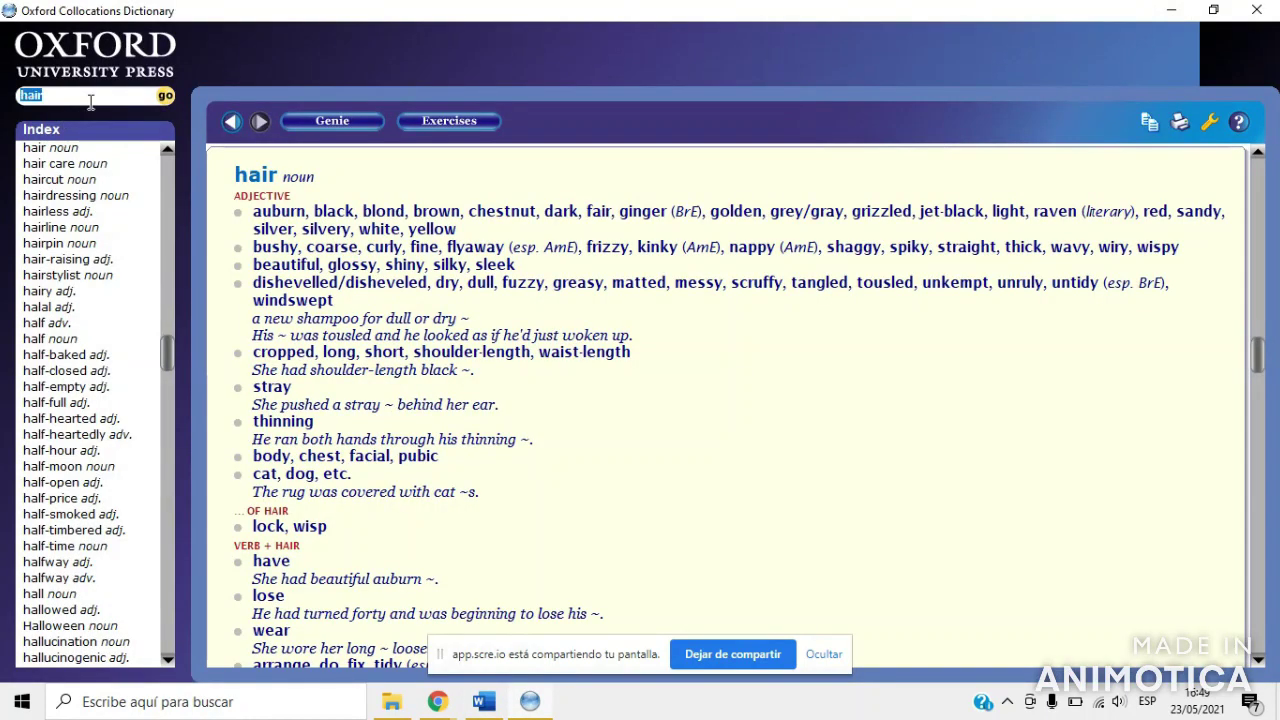
key(BackSpace)
text(g)
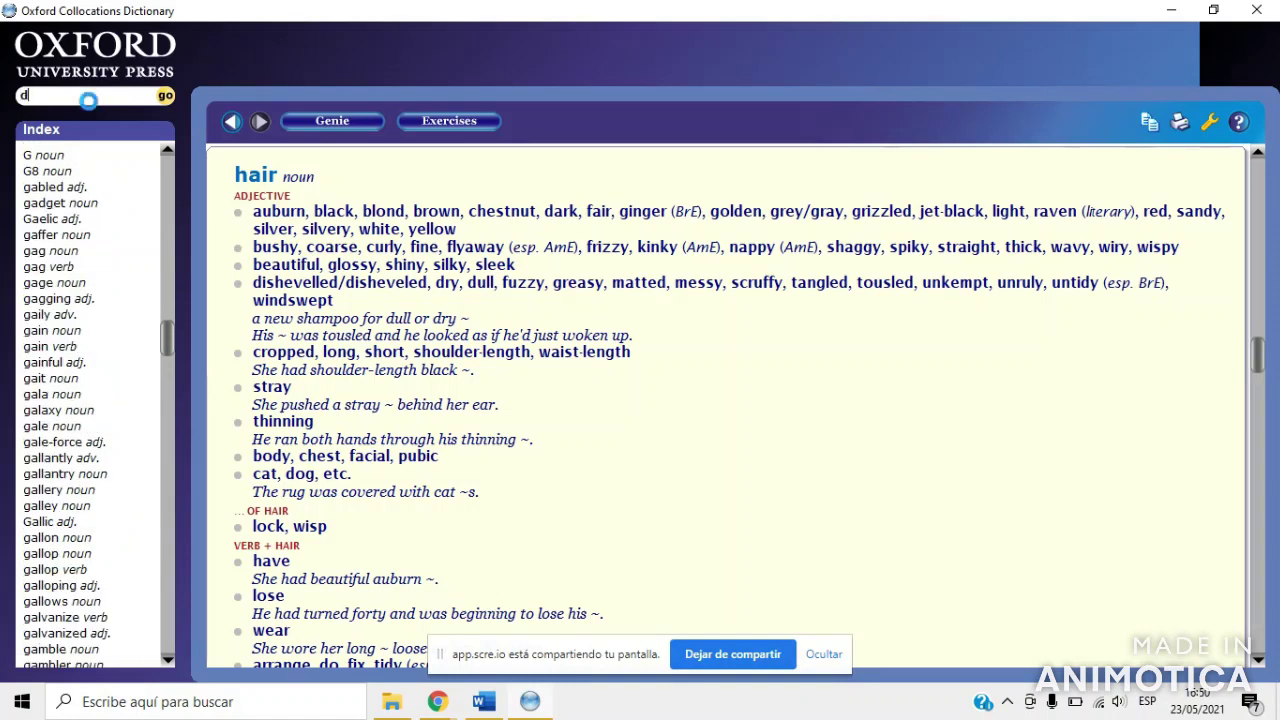
key(BackSpace)
text(dogs)
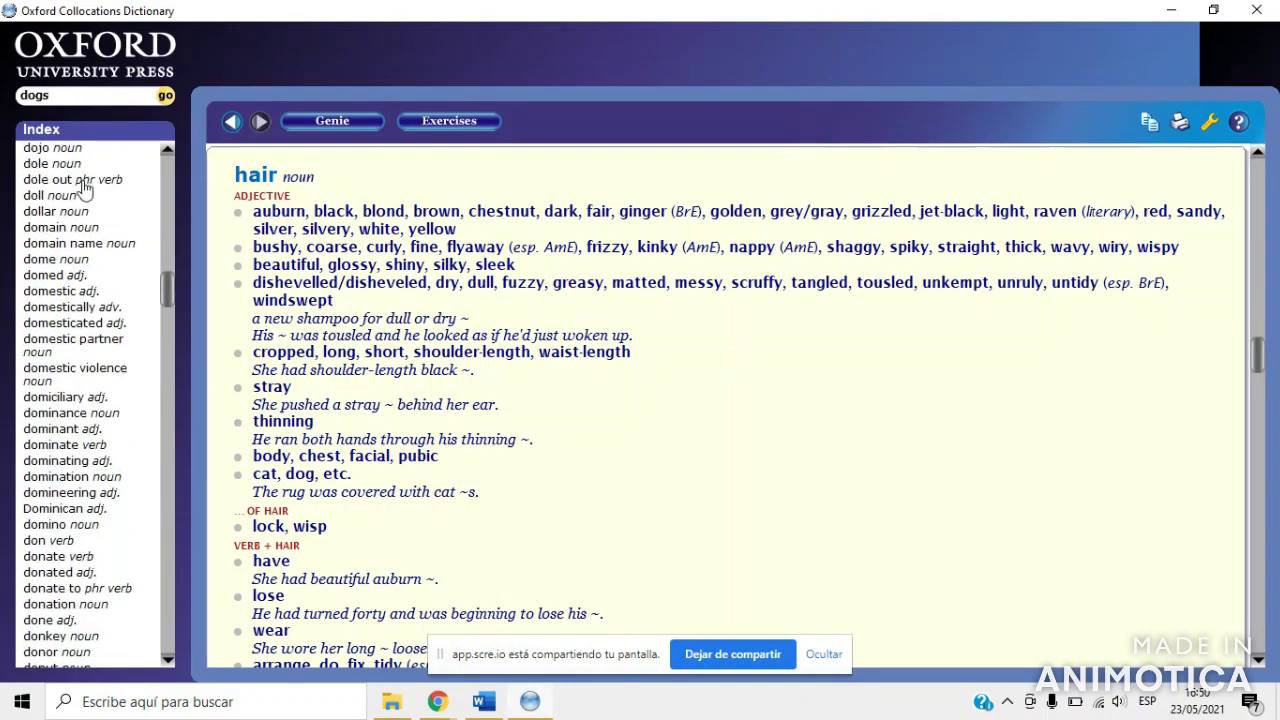
key(BackSpace)
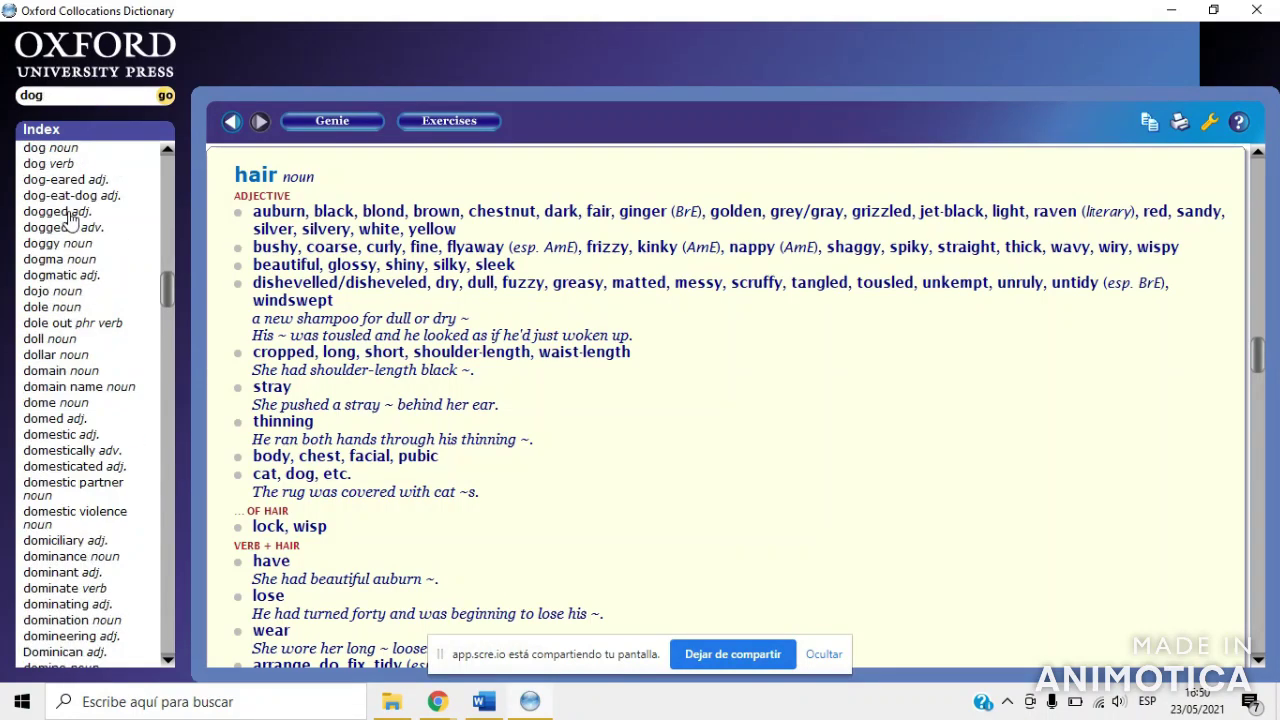
click(36, 150)
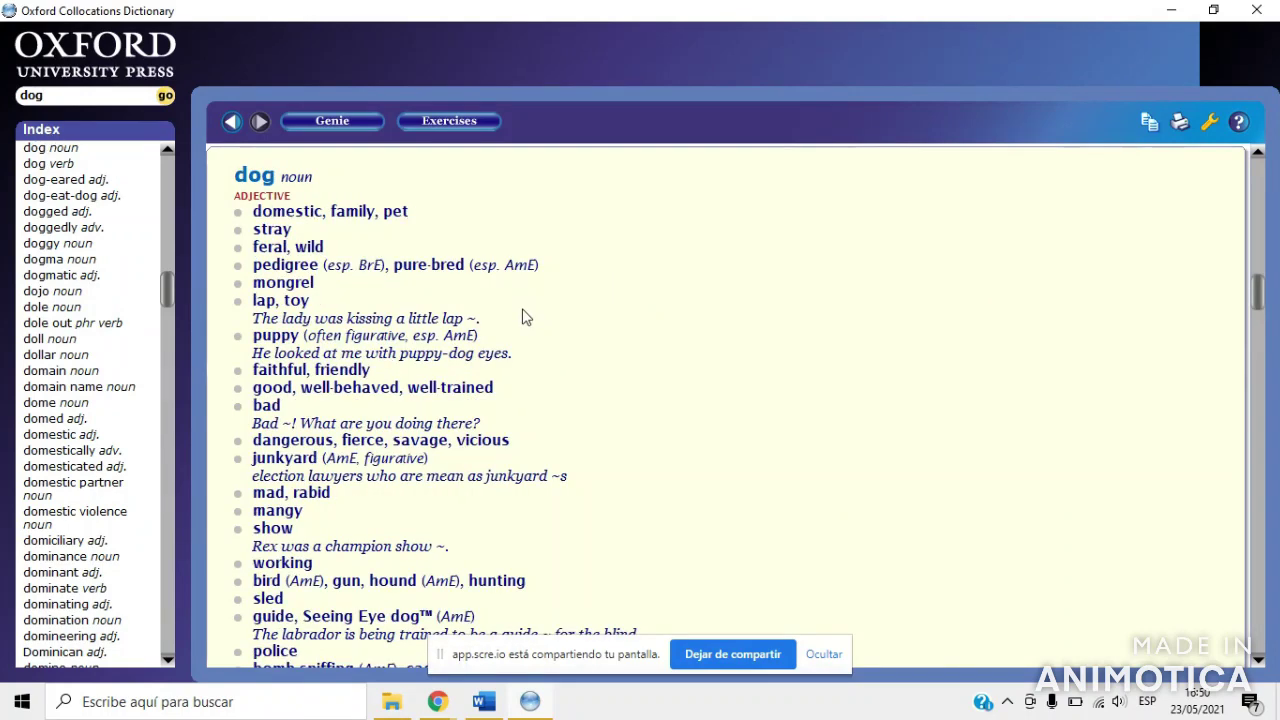
- Find the "... of dogs" section of the dog entry and highlight the collocation "pack"
scroll(648, 359, down, 4)
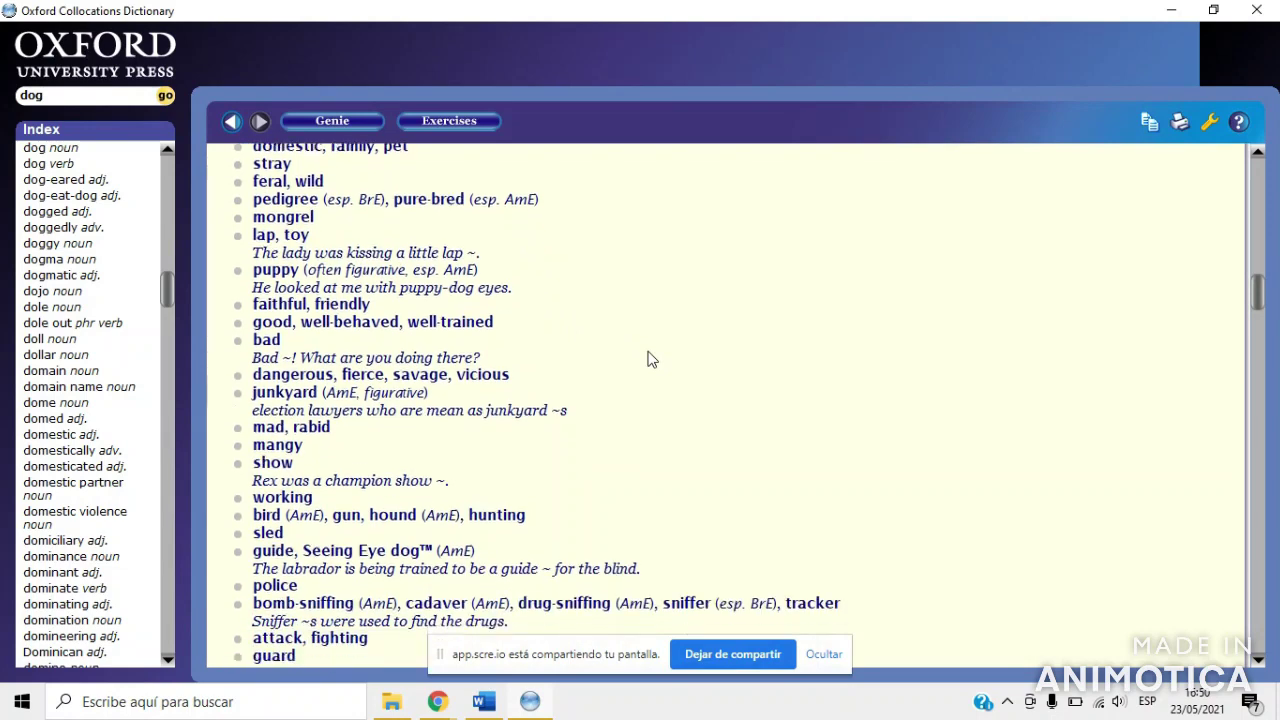
scroll(648, 359, down, 4)
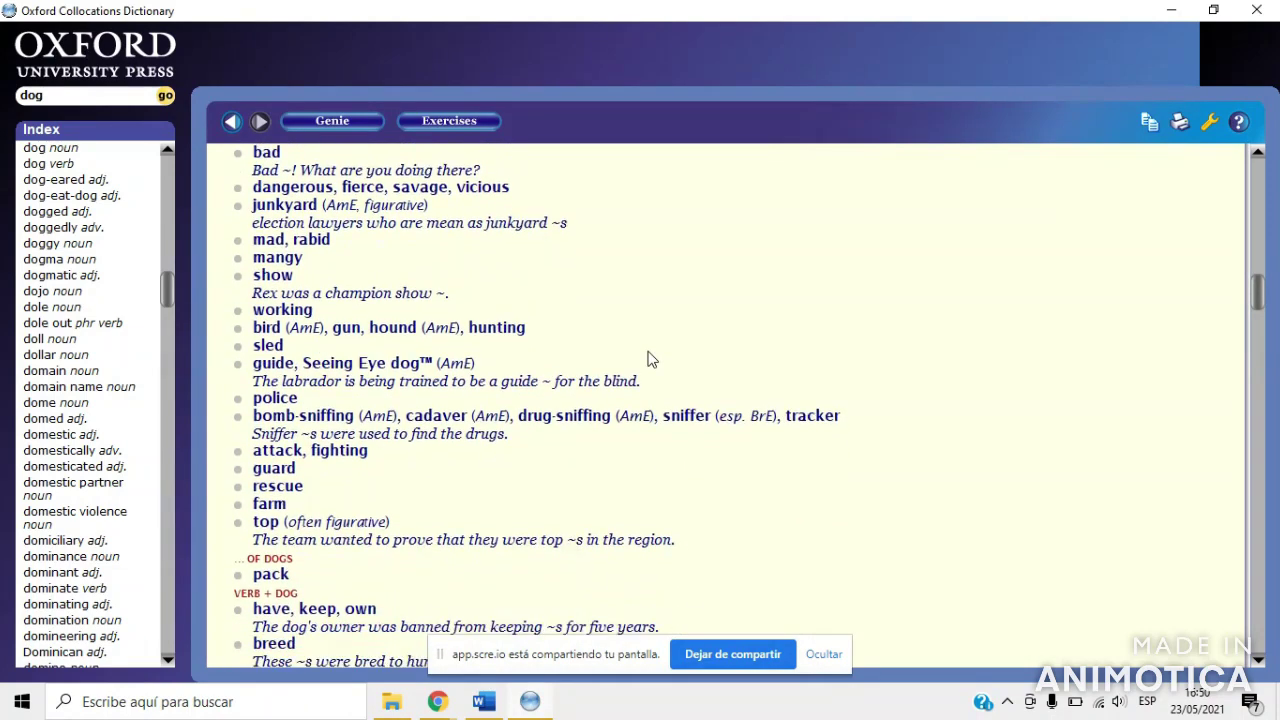
scroll(648, 359, down, 2)
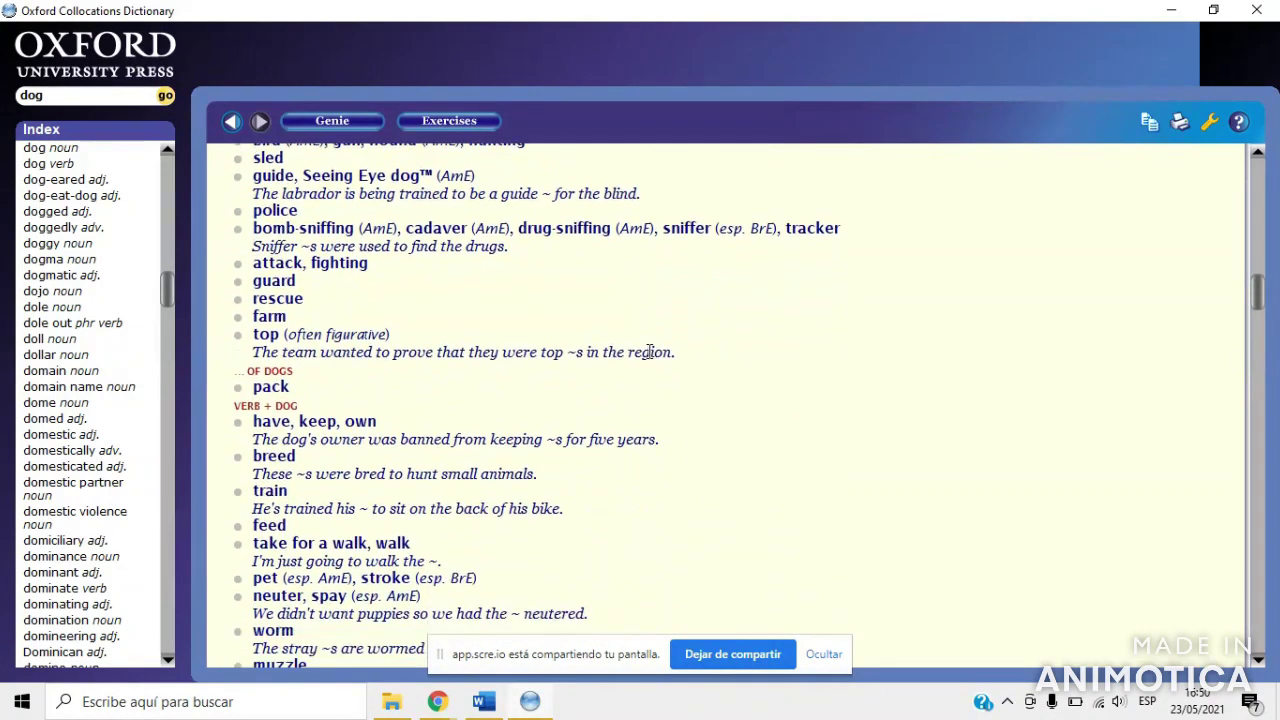
scroll(648, 359, down, 2)
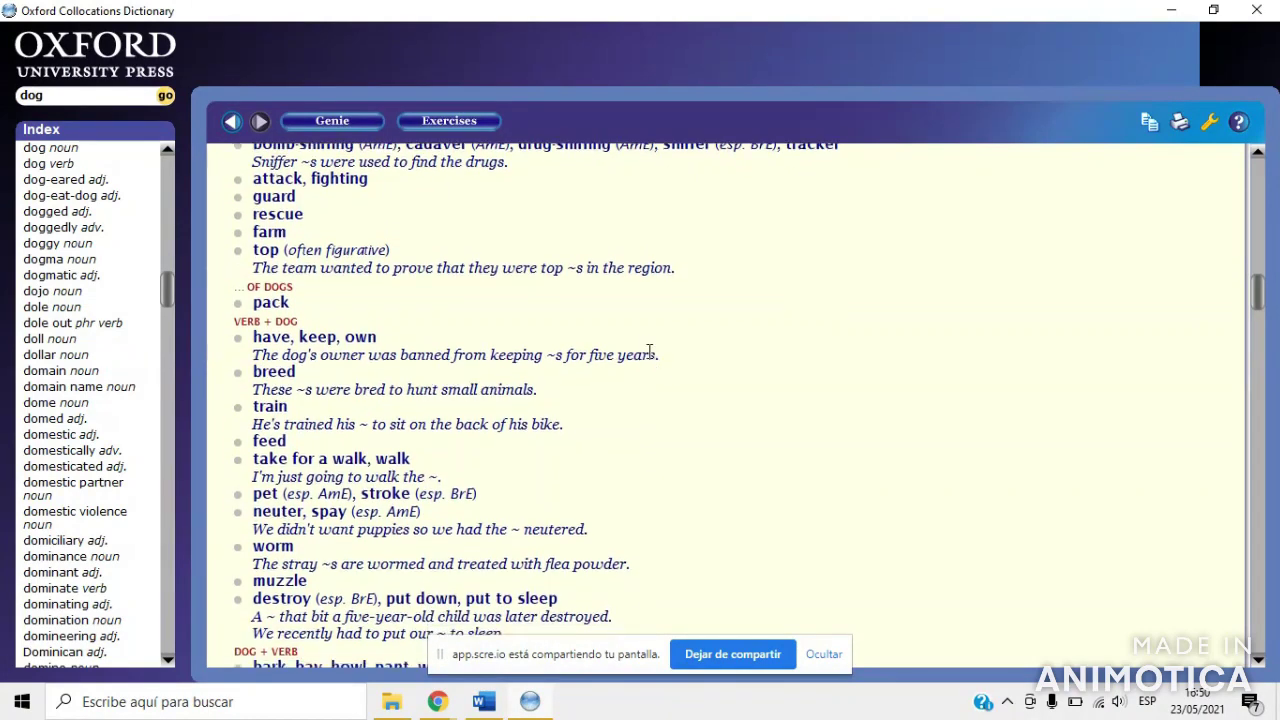
scroll(648, 359, down, 2)
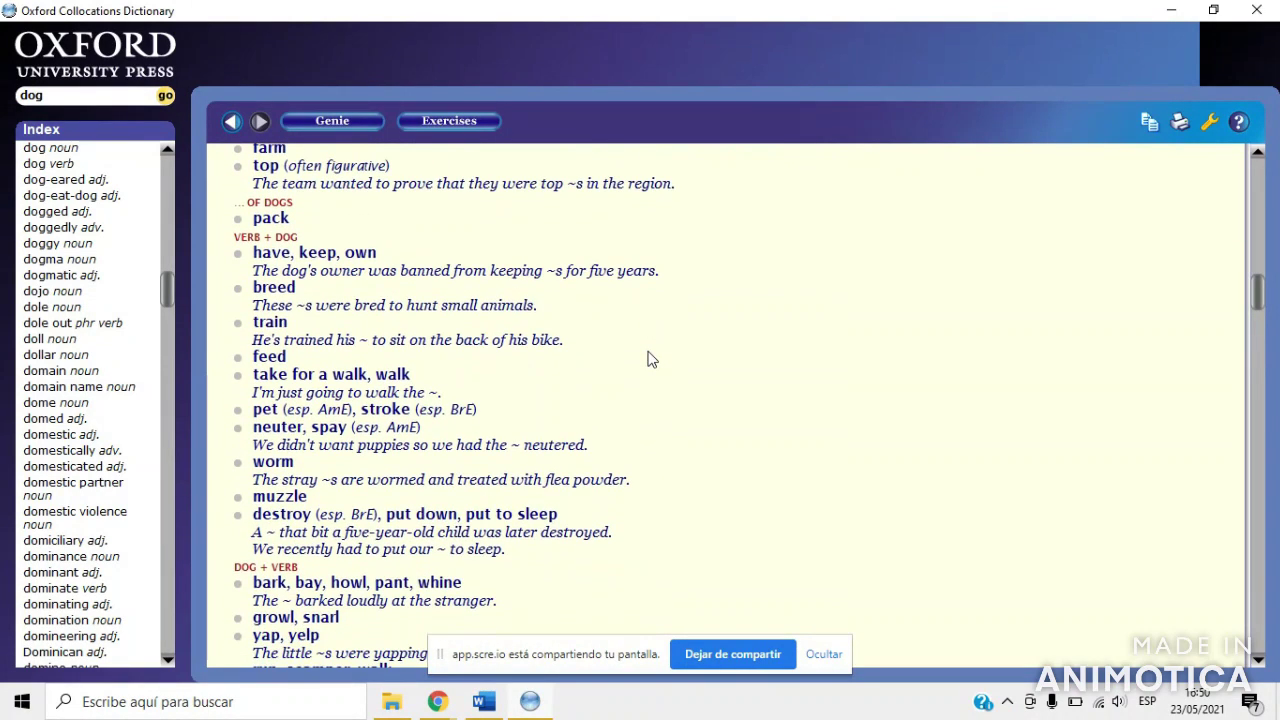
drag(253, 234, 290, 236)
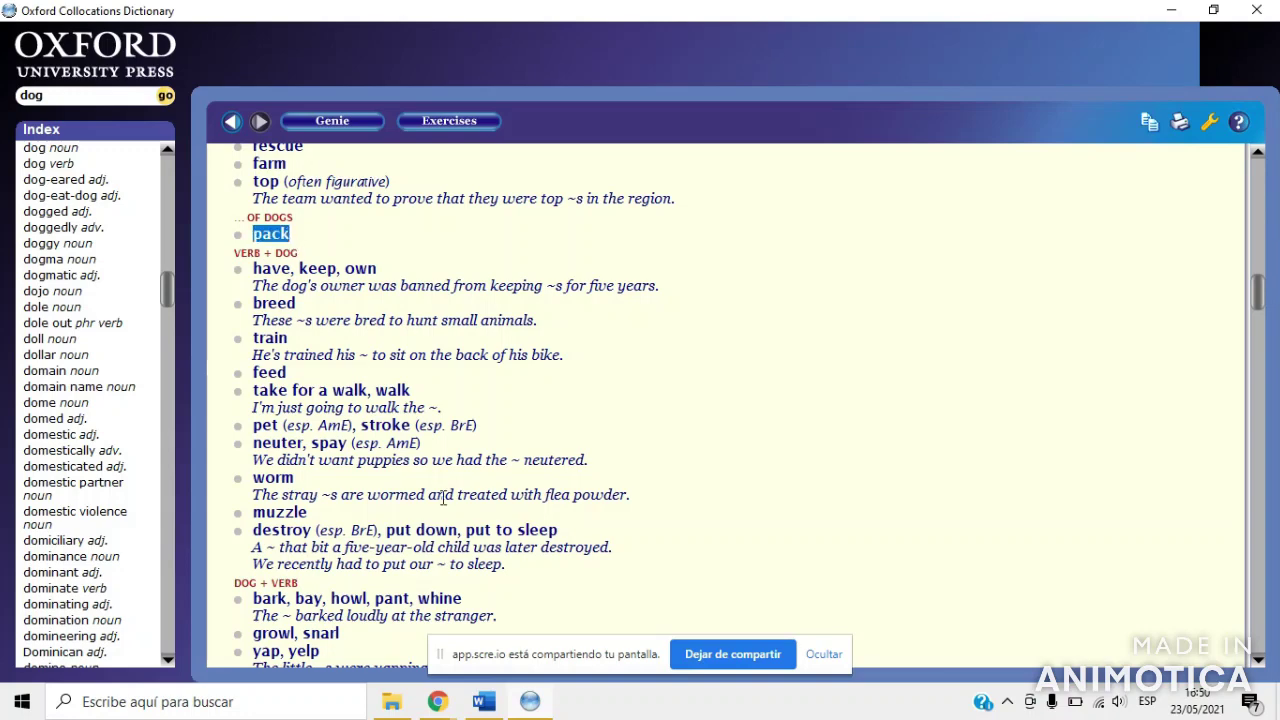
- Switch to the Tutorial document in Word and replace "group" with "pack" in the Noun + Noun example
click(483, 701)
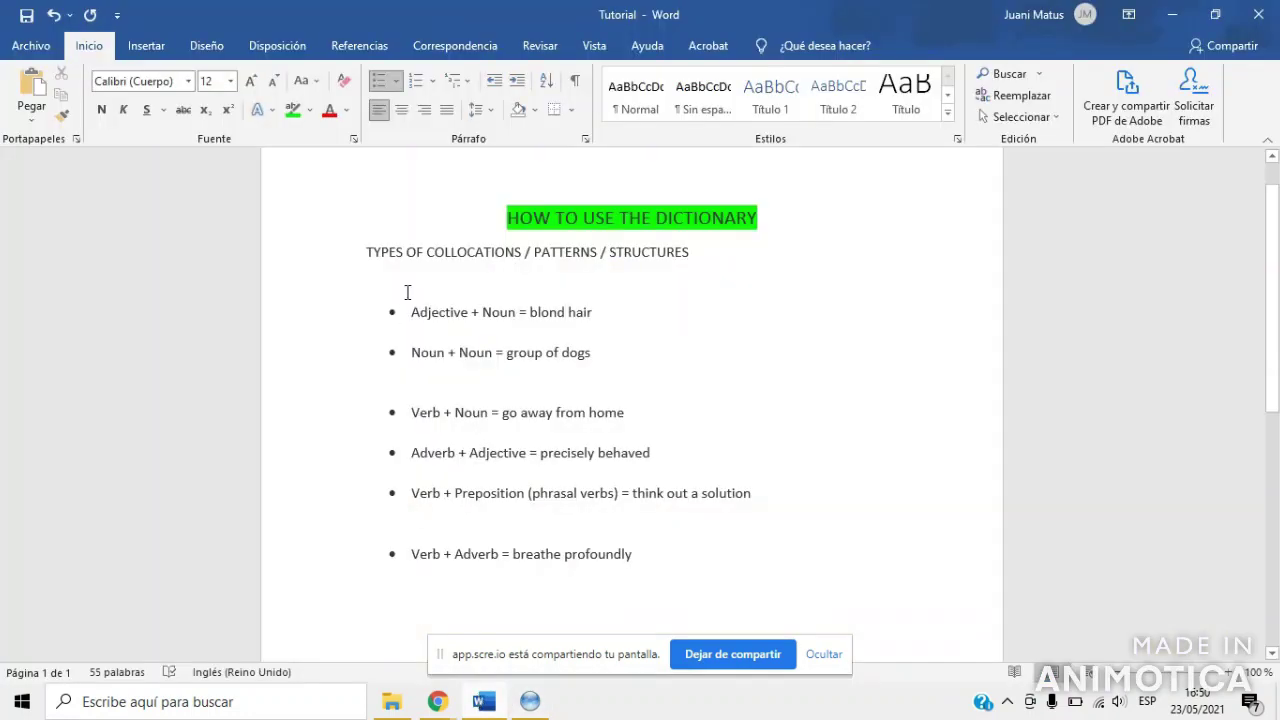
key(Down)
key(Down)
key(Left)
key(Left)
key(Left)
key(Left)
key(Left)
key(Left)
key(Left)
key(Left)
key(Left)
key(Right)
key(Right)
key(BackSpace)
key(BackSpace)
key(BackSpace)
key(BackSpace)
key(BackSpace)
key(BackSpace)
text(pack)
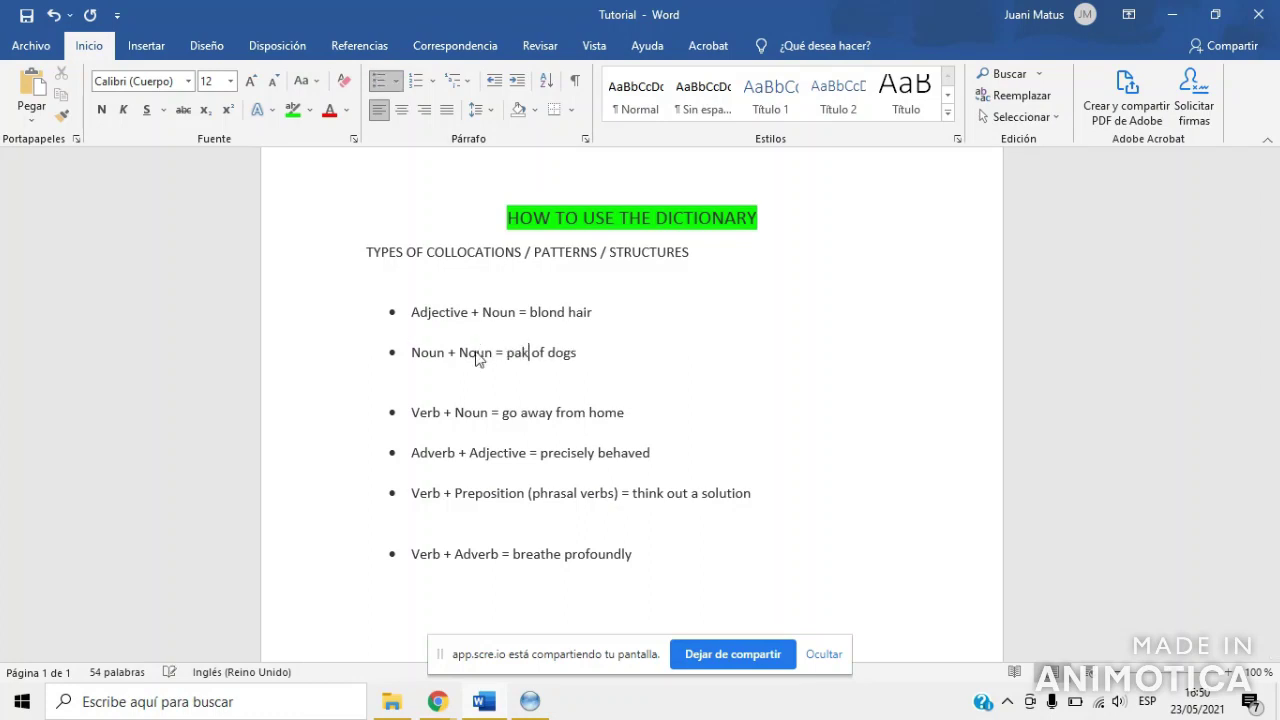